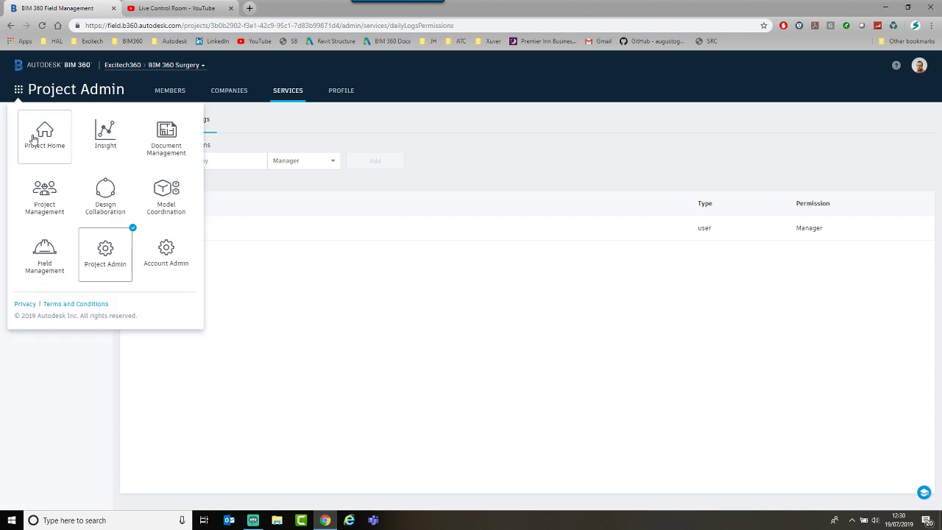
# - View the project's home page, then open the checklist templates in Field Management
pyautogui.click(33, 139)
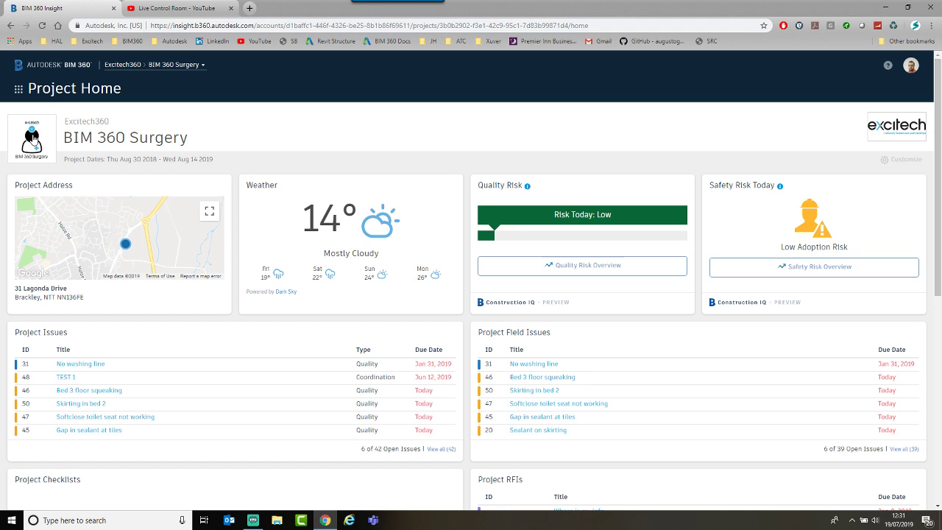
pyautogui.click(18, 89)
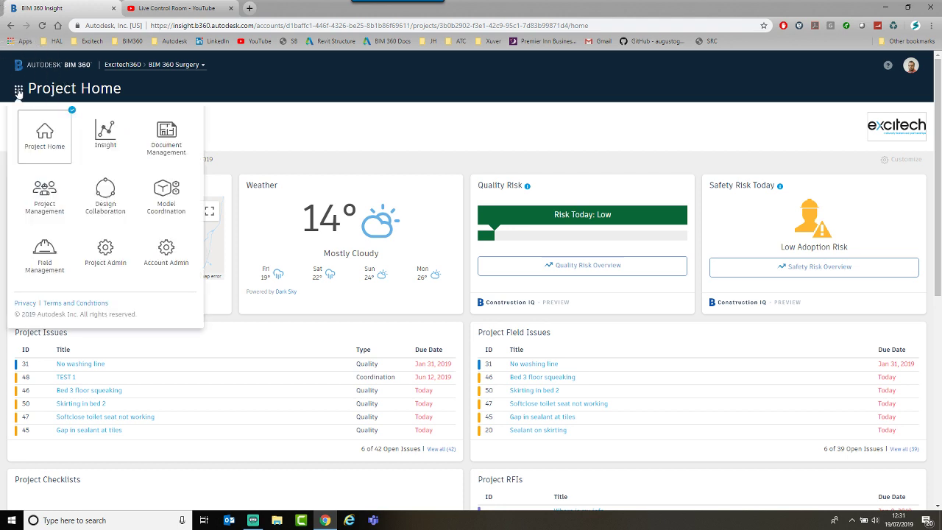
pyautogui.click(48, 256)
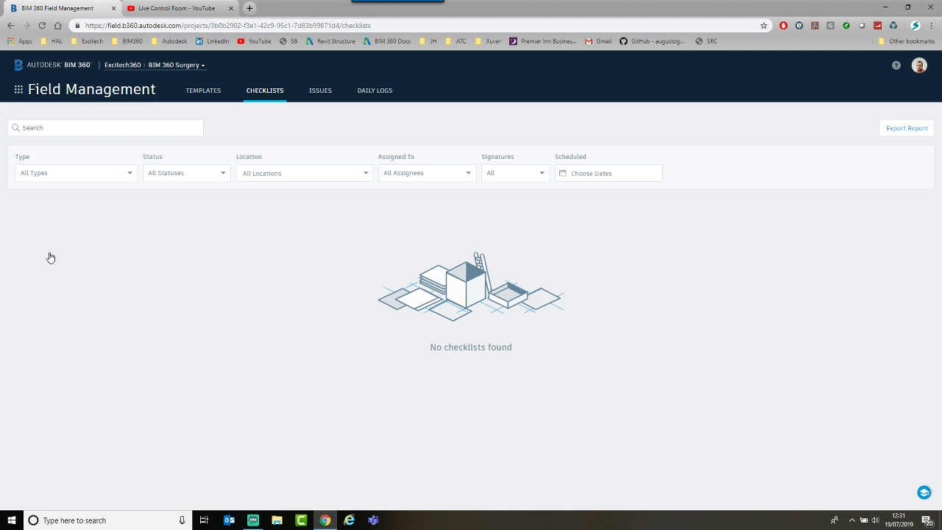
pyautogui.click(196, 97)
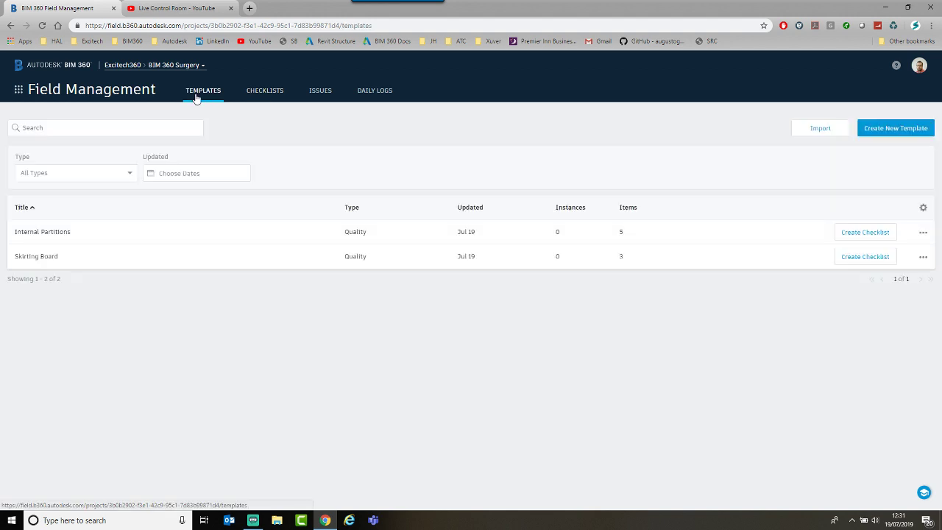
pyautogui.press('ctrl')
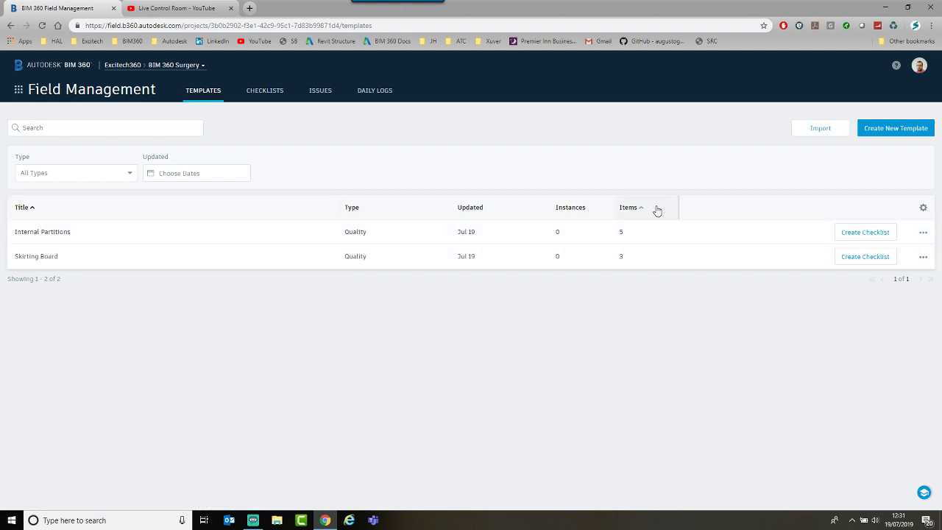
# - Start a new checklist template titled "Door Handover" with the type Quality
pyautogui.click(884, 129)
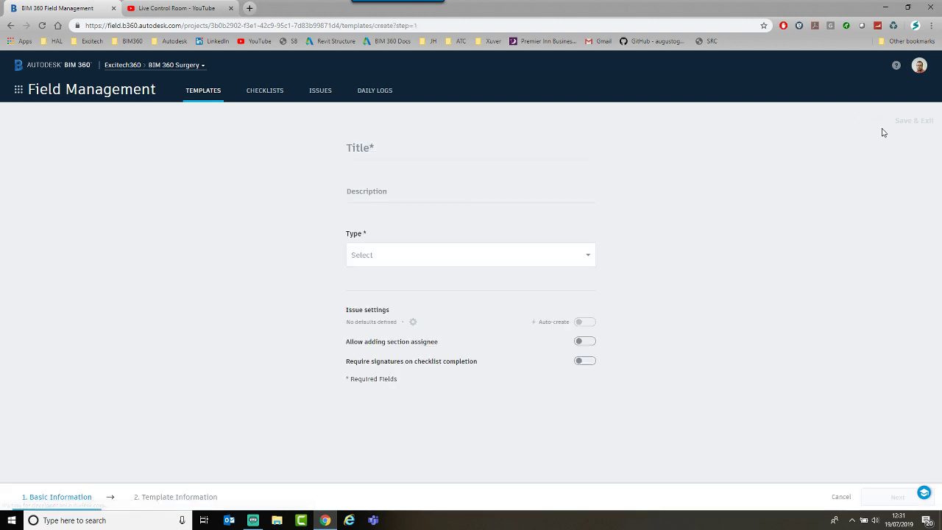
pyautogui.click(395, 150)
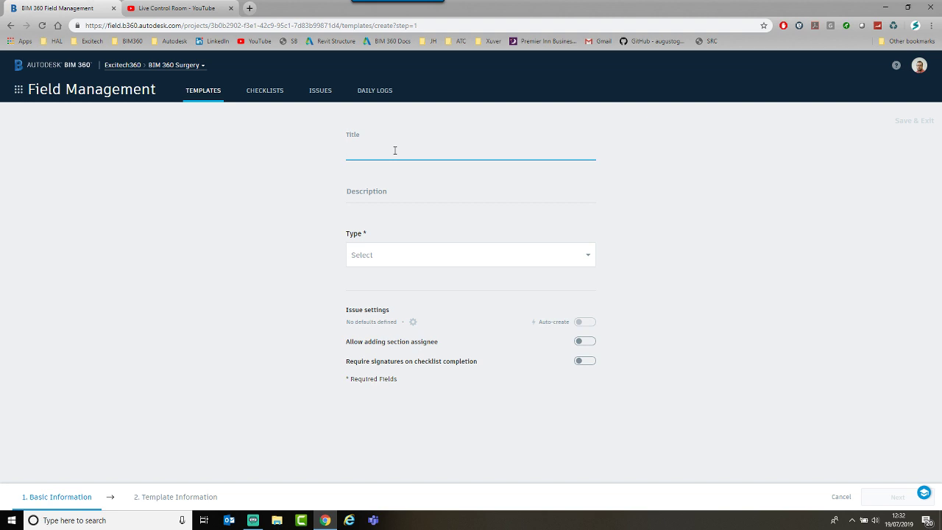
pyautogui.write('Door Handover')
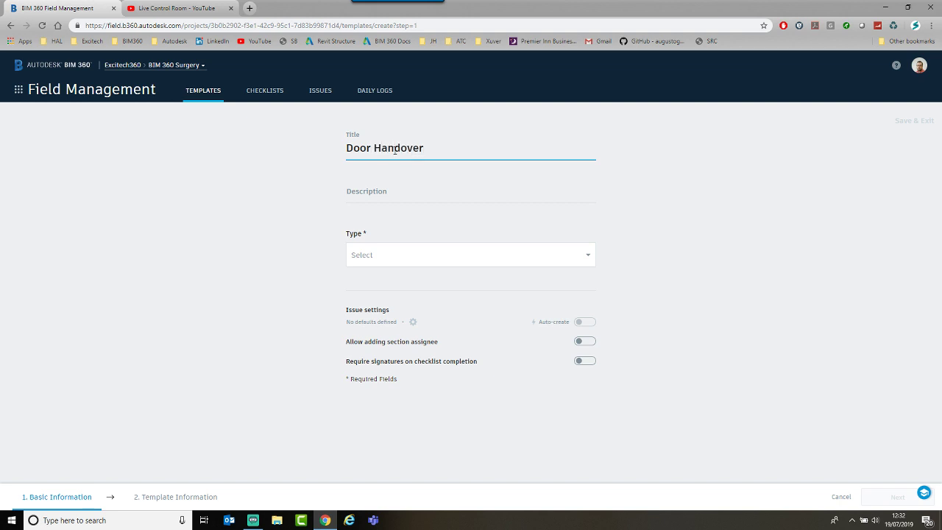
pyautogui.click(390, 254)
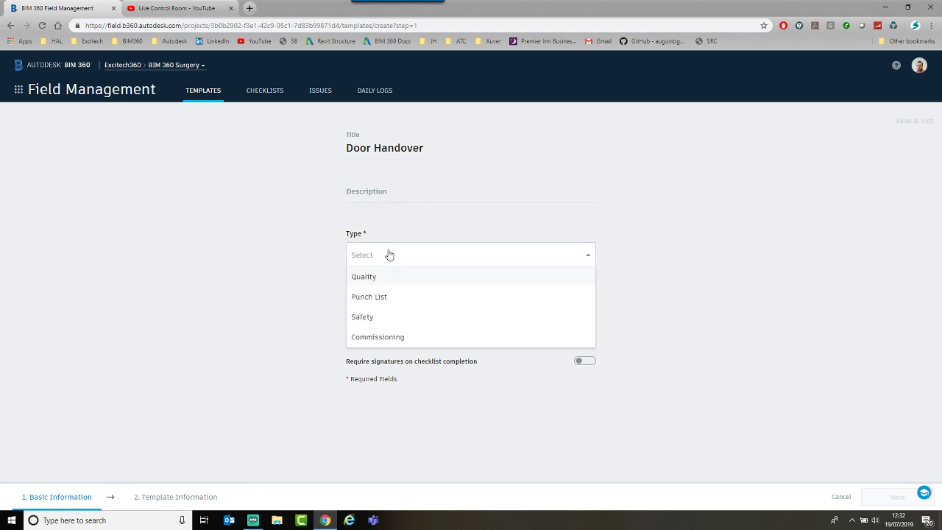
pyautogui.click(363, 278)
pyautogui.press('ctrl')
pyautogui.press('ctrl')
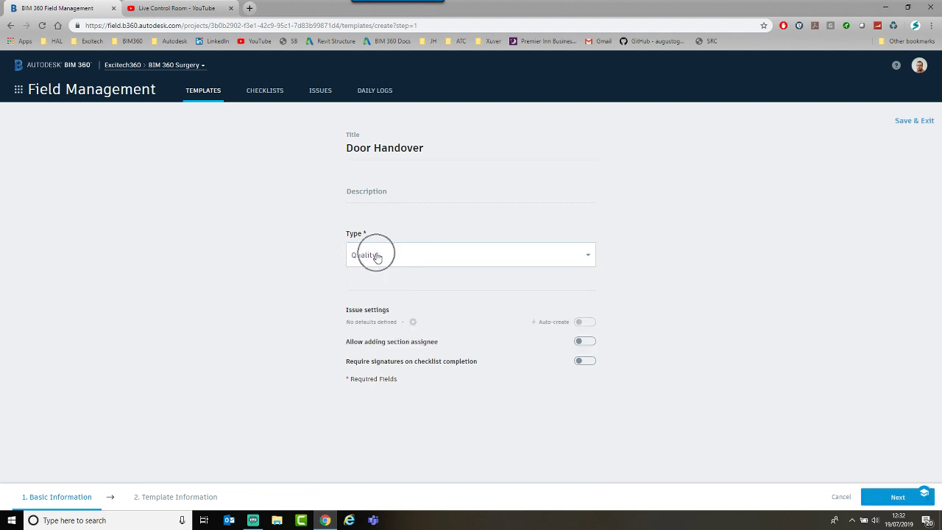
pyautogui.press('ctrl')
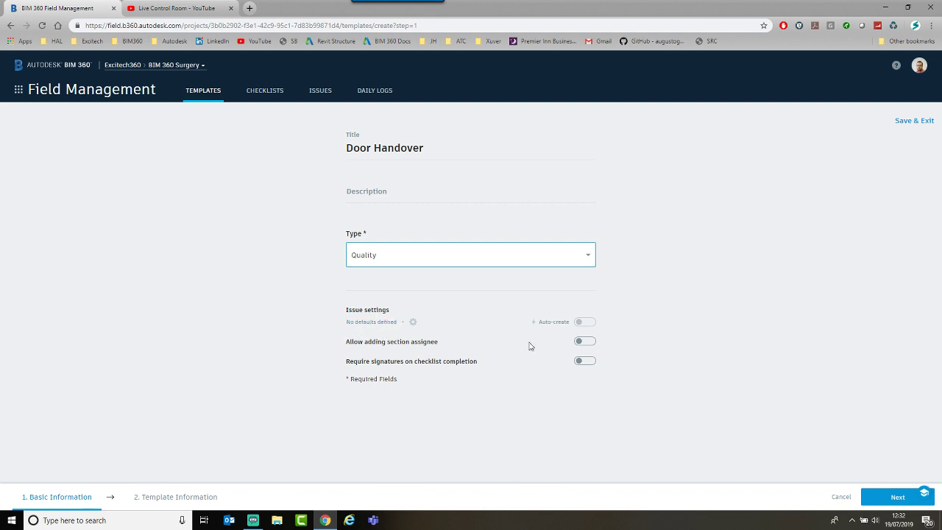
# - Open the template's issue settings and set the default issue type to Quality
pyautogui.moveTo(566, 322)
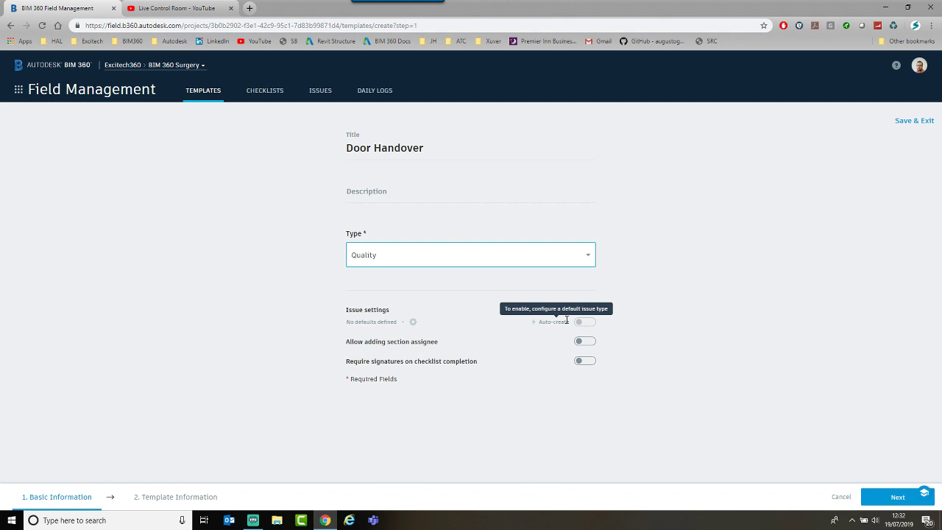
pyautogui.click(584, 322)
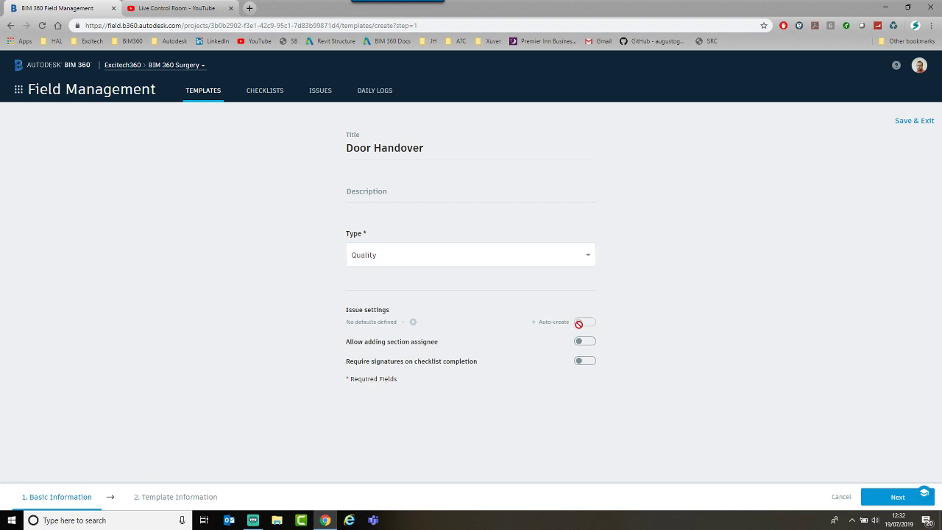
pyautogui.click(401, 324)
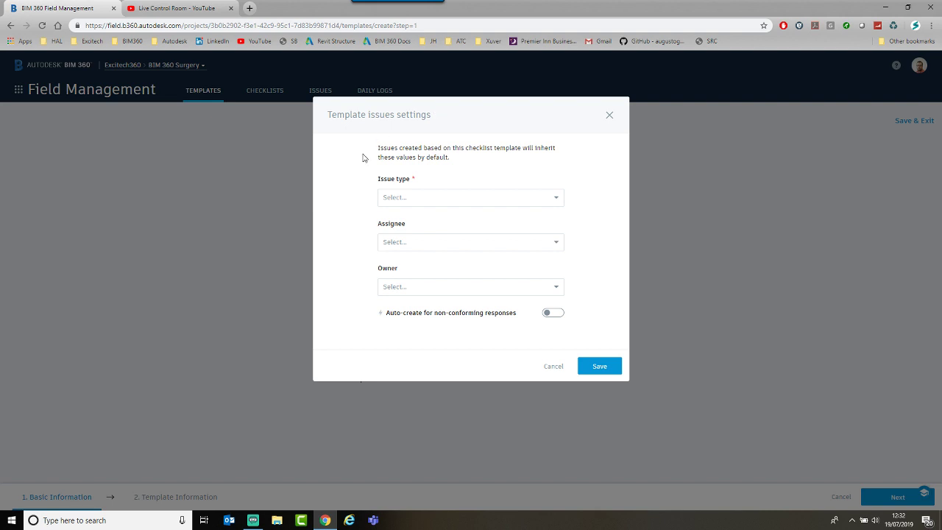
pyautogui.click(502, 197)
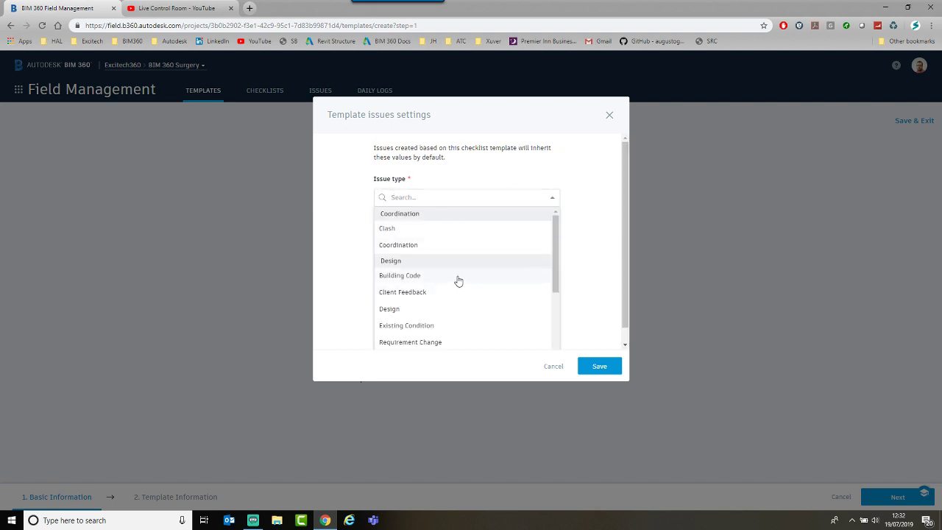
pyautogui.scroll(-3, 440, 274)
pyautogui.click(398, 292)
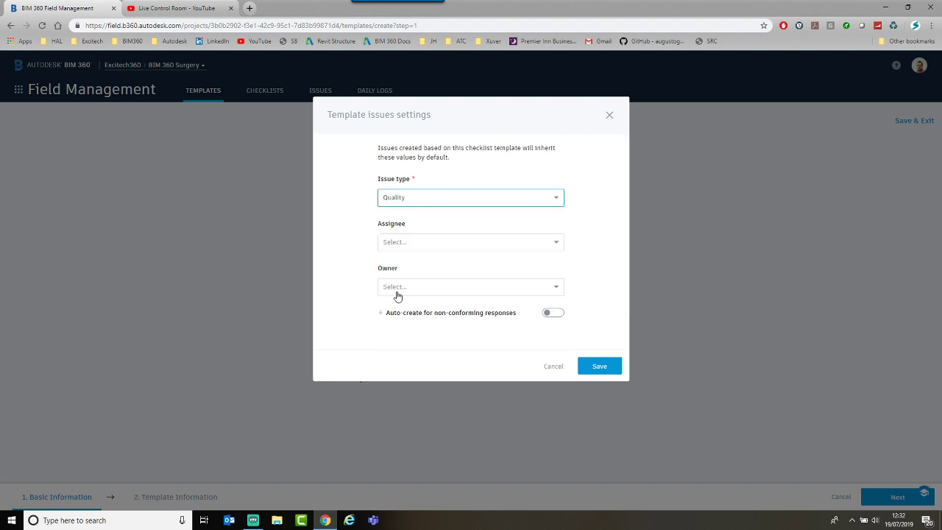
# - Set the default issue assignee to the Excitech Carpentry user and choose a different user as the issue owner
pyautogui.click(550, 245)
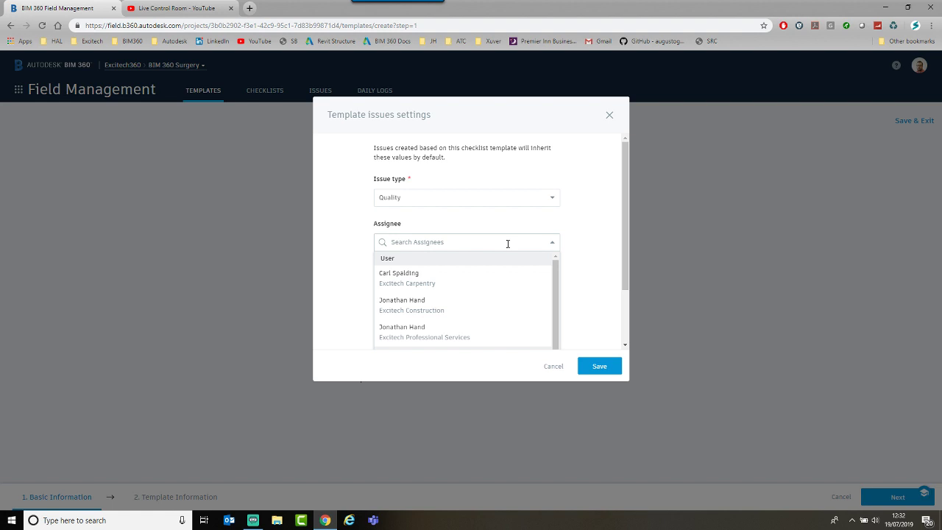
pyautogui.click(424, 333)
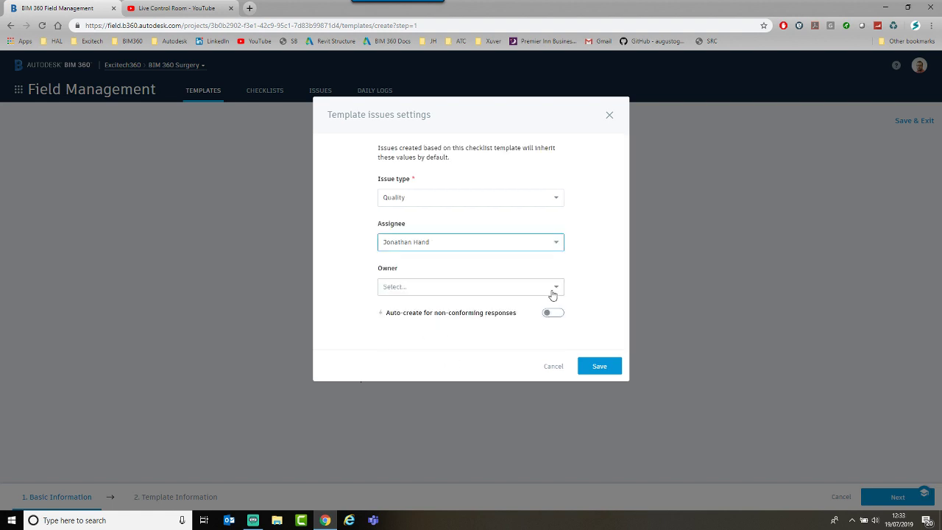
pyautogui.click(482, 248)
pyautogui.click(418, 278)
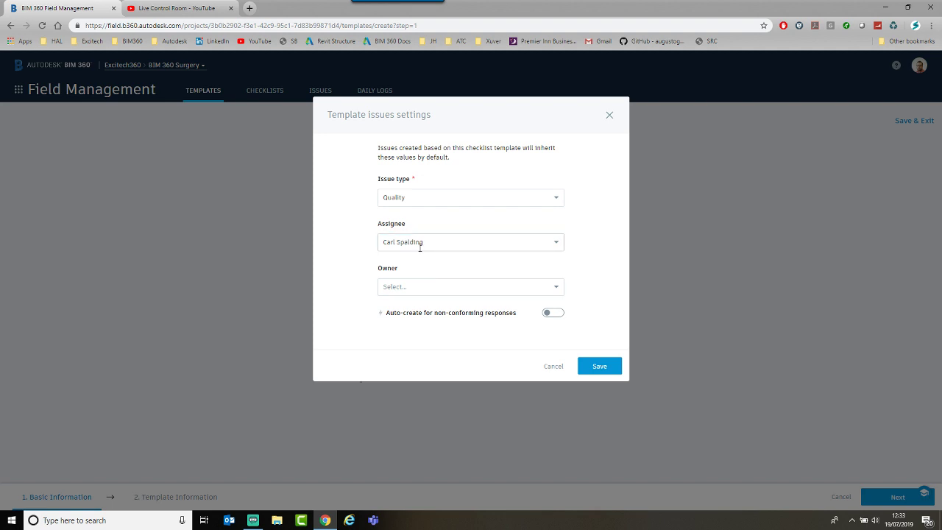
pyautogui.click(505, 290)
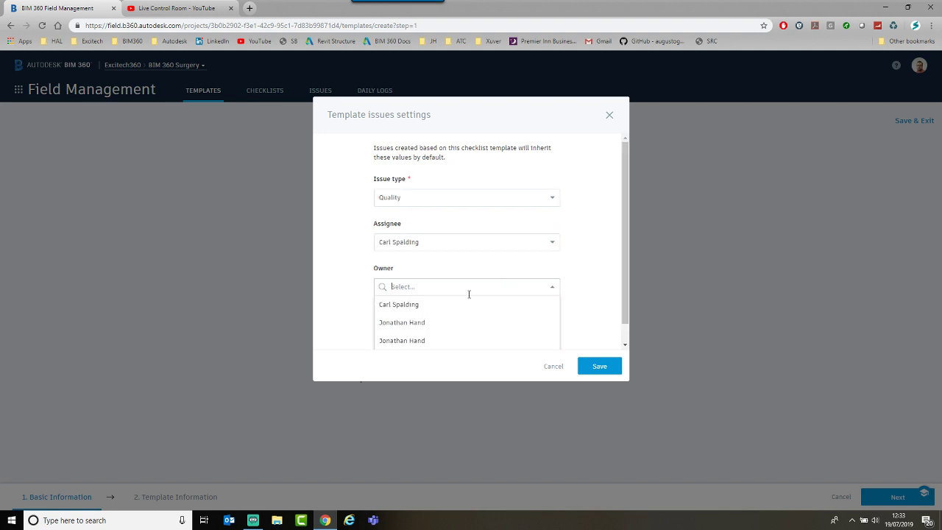
pyautogui.click(411, 339)
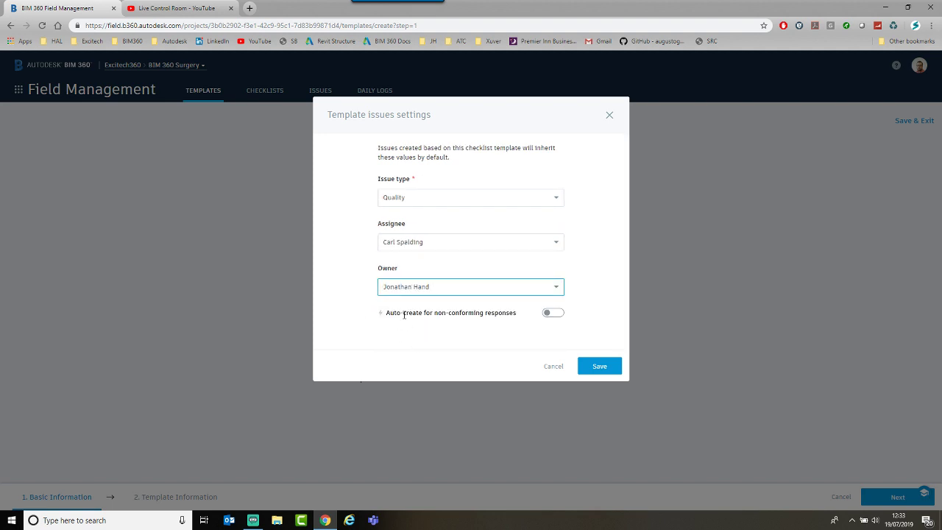
# - Enable auto-creation of issues for non-conforming responses and save the template issue settings
pyautogui.press('ctrl')
pyautogui.press('ctrl')
pyautogui.press('ctrl')
pyautogui.click(557, 315)
pyautogui.press('ctrl')
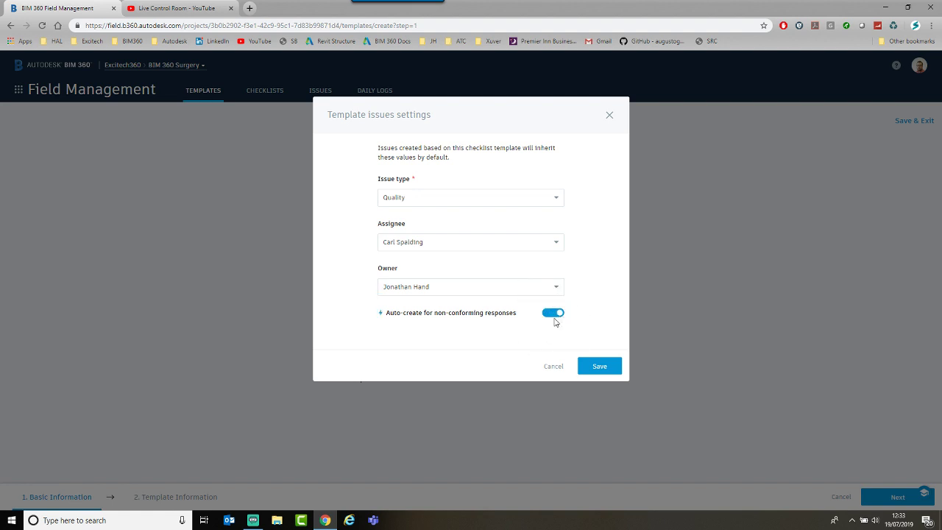
pyautogui.click(589, 368)
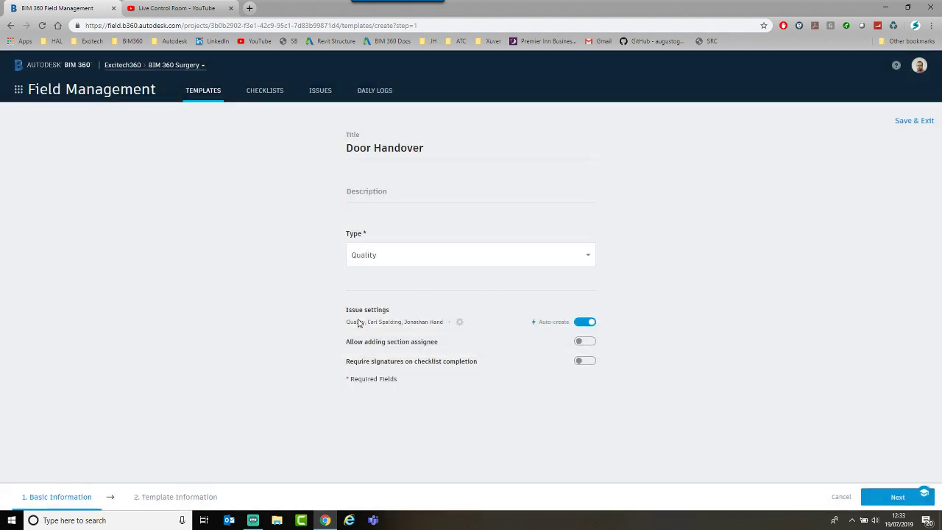
pyautogui.press('ctrl')
# - Switch the template's issue auto-creation off and back on
pyautogui.click(585, 324)
pyautogui.click(587, 325)
pyautogui.click(586, 324)
pyautogui.click(586, 325)
# - Proceed to the template information and name the first section "Door Checklist"
pyautogui.click(896, 497)
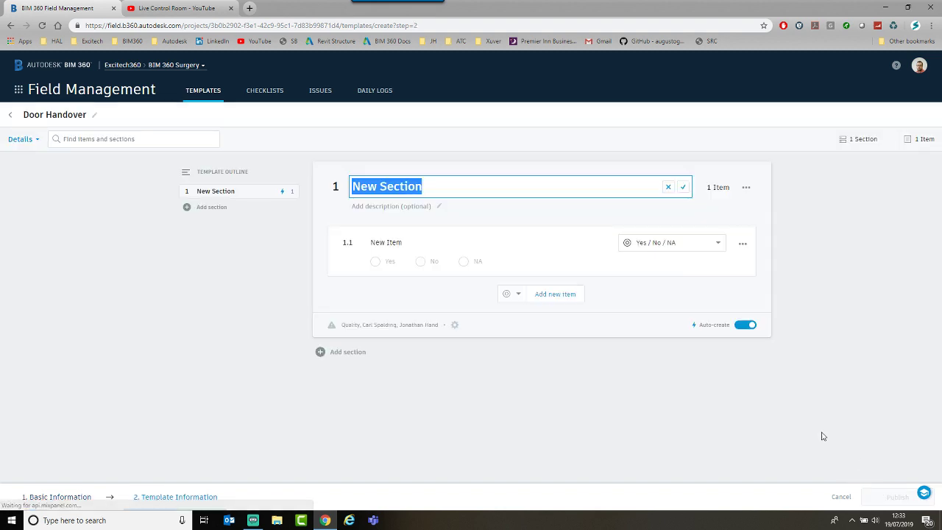
pyautogui.write('C')
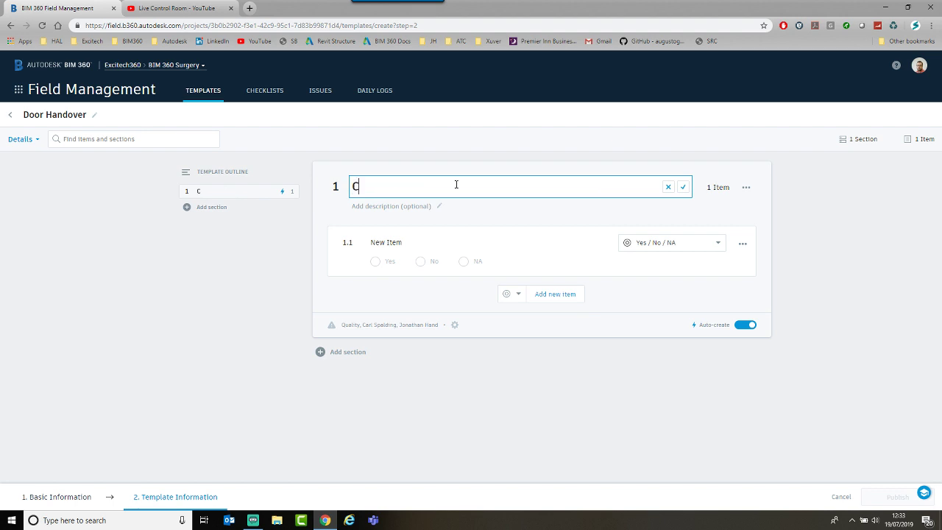
pyautogui.write('heck Firerating')
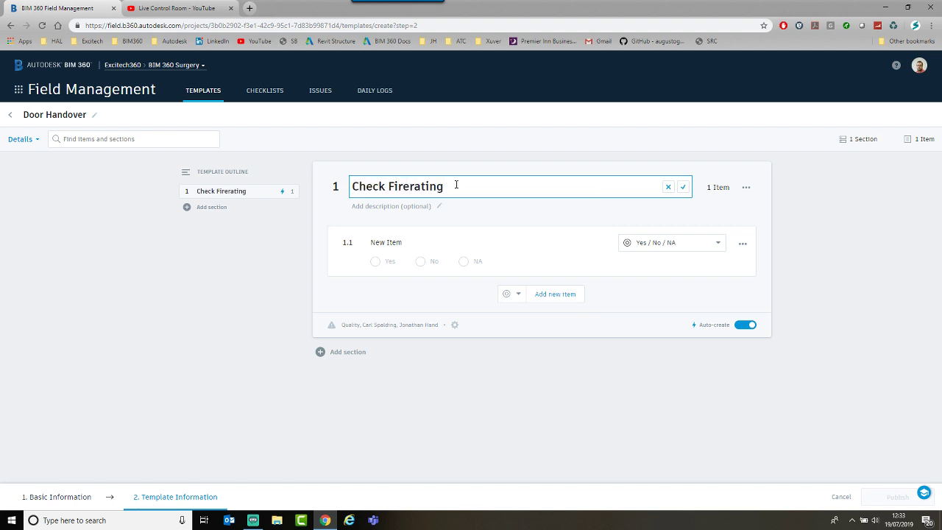
pyautogui.moveTo(457, 185); pyautogui.dragTo(324, 186)
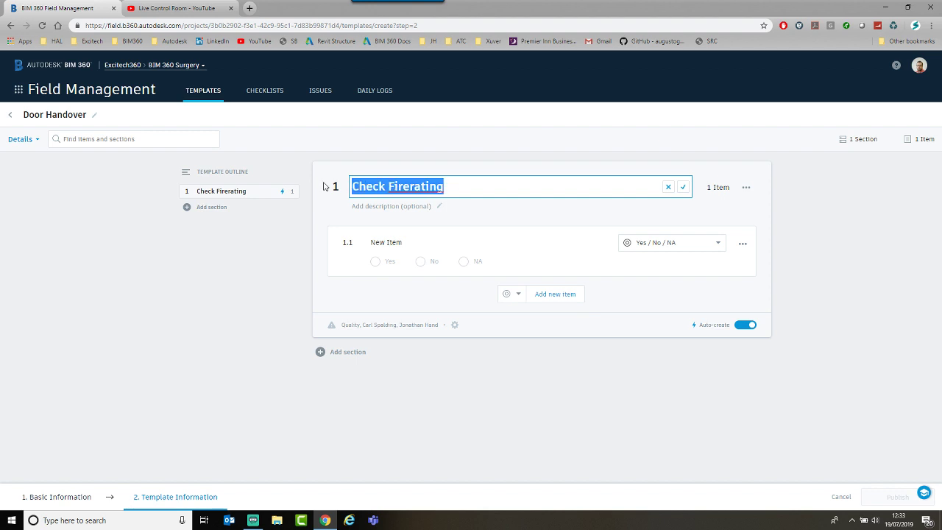
pyautogui.write('Door Checklist')
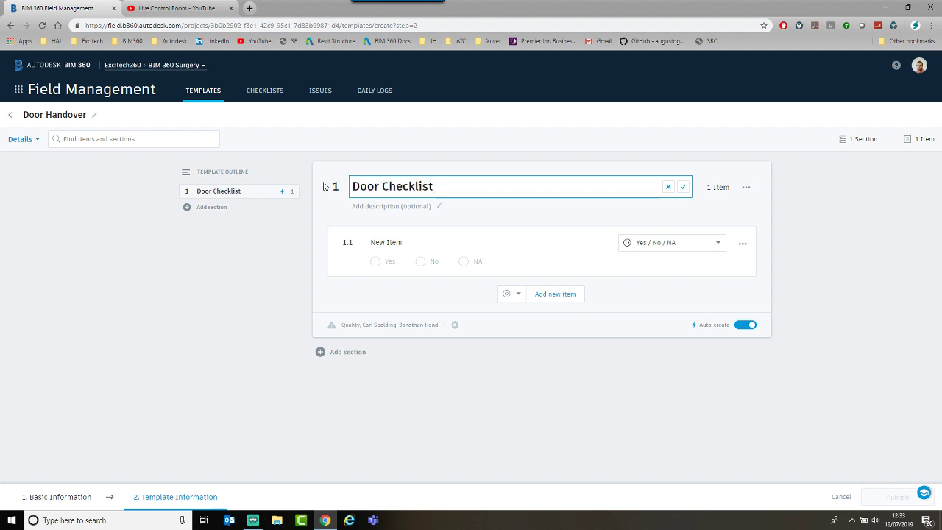
# - Name item 1.1 of the Door Checklist section "Check Fire Rating"
pyautogui.click(393, 246)
pyautogui.write('Check')
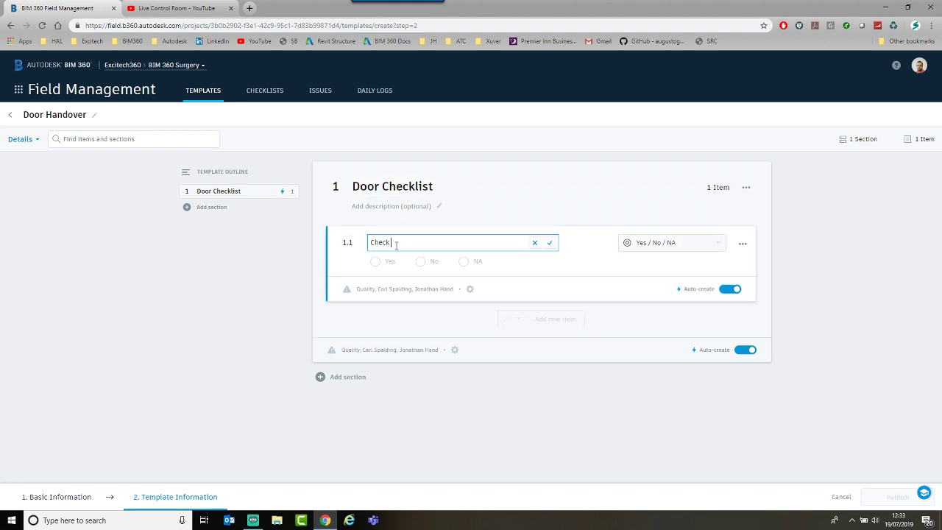
pyautogui.write(' Firerated')
pyautogui.press('BackSpace')
pyautogui.press('BackSpace')
pyautogui.press('BackSpace')
pyautogui.press('BackSpace')
pyautogui.press('BackSpace')
pyautogui.press('Return')
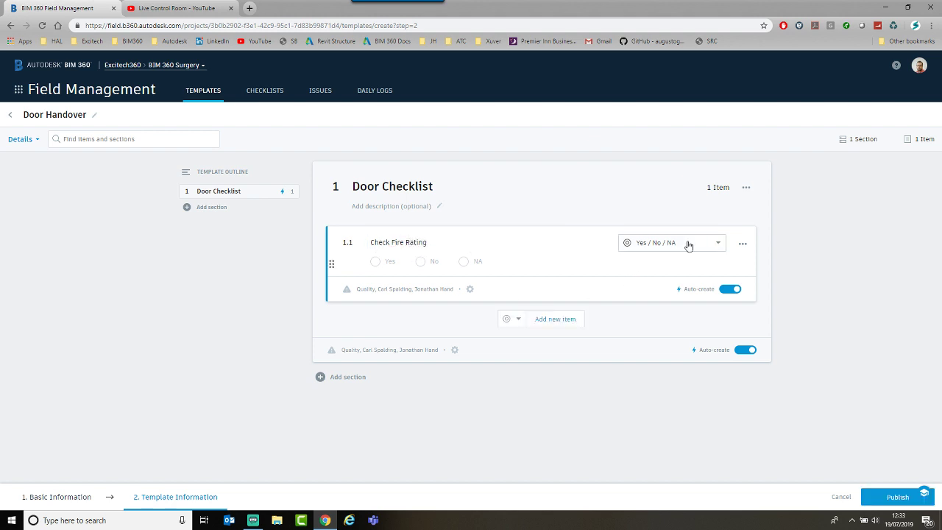
# - Set the Check Fire Rating item's response type to Pass / Fail / NA and publish the template
pyautogui.click(688, 245)
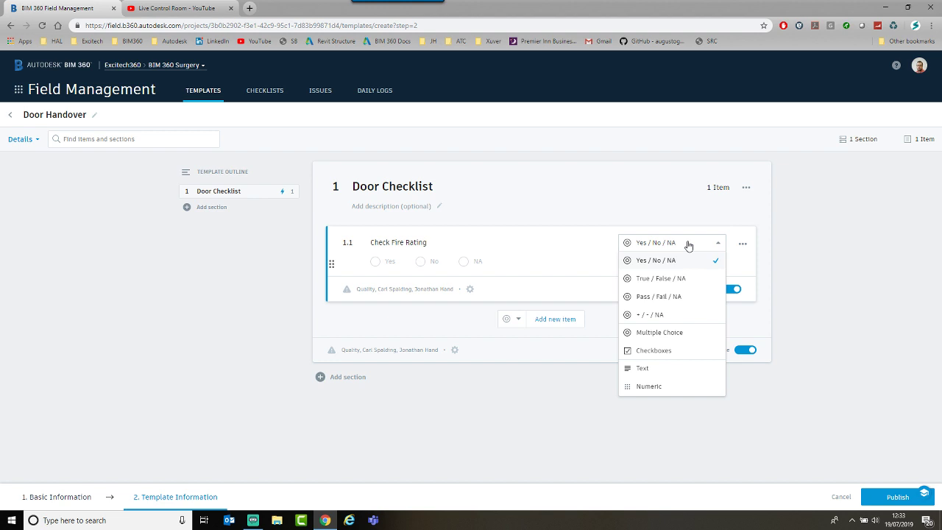
pyautogui.click(648, 298)
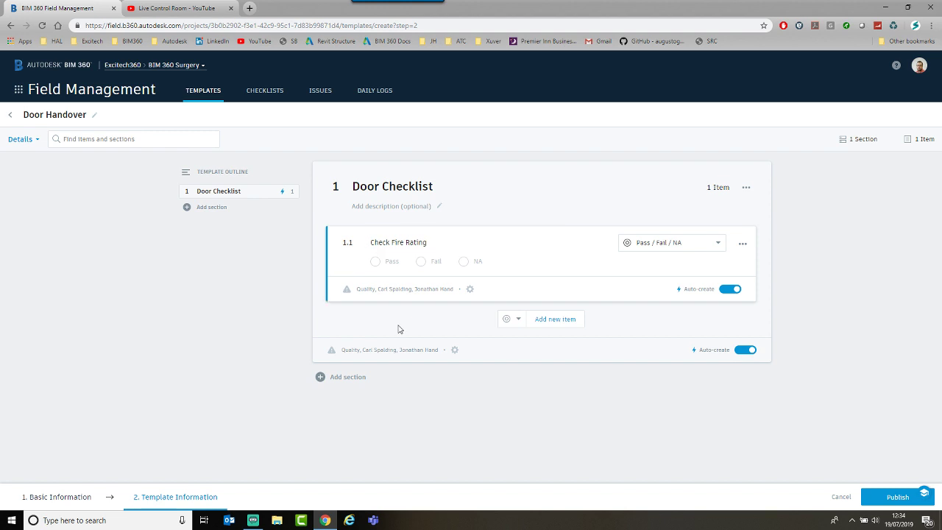
pyautogui.click(734, 293)
pyautogui.click(888, 499)
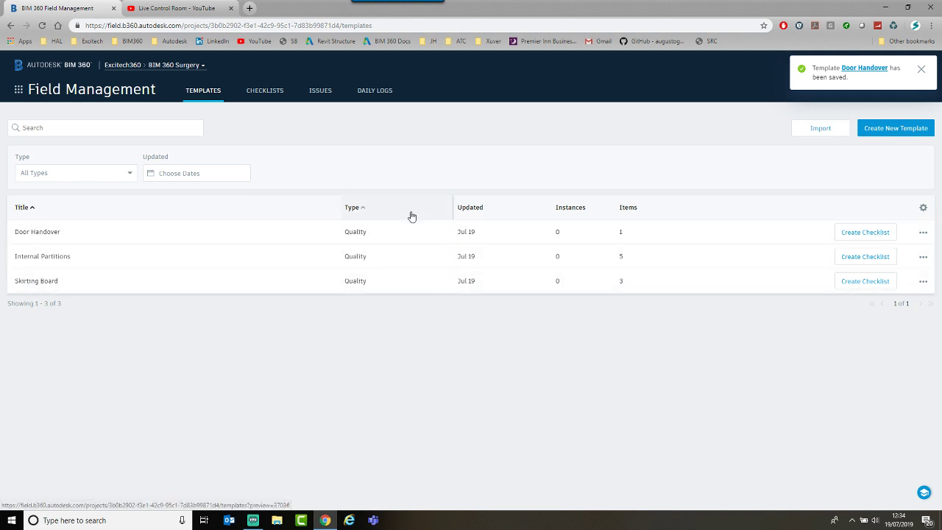
# - Look at the project's checklists page and return to the templates list
pyautogui.click(267, 91)
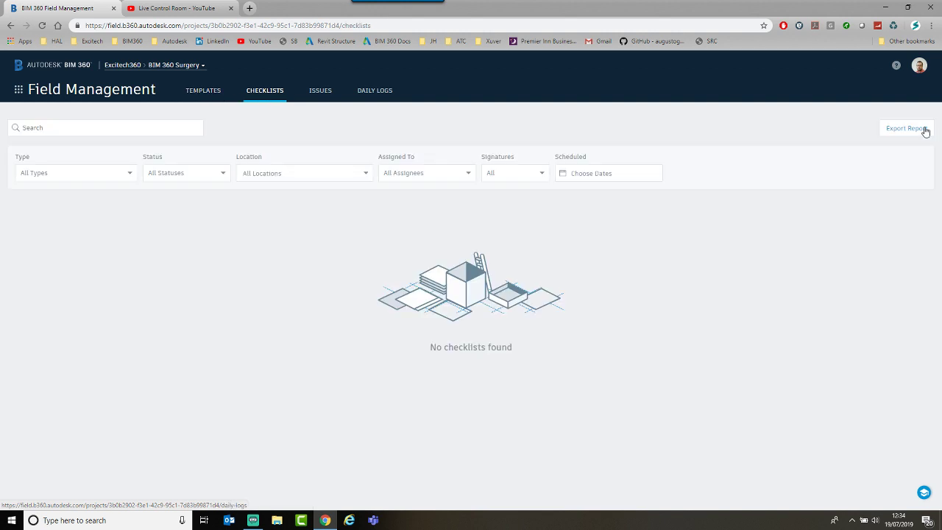
pyautogui.click(212, 93)
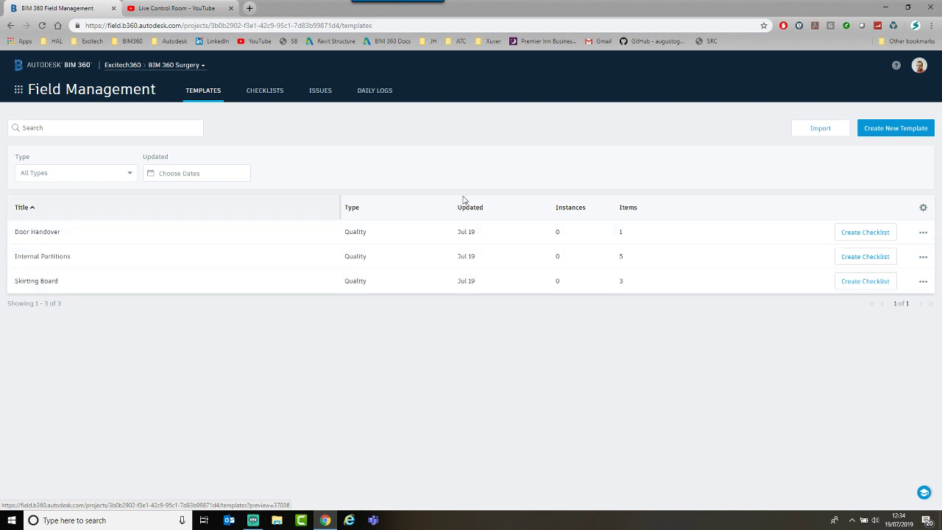
# - Create a checklist from the Door Handover template and answer the Check Fire Rating item with Fail
pyautogui.click(865, 233)
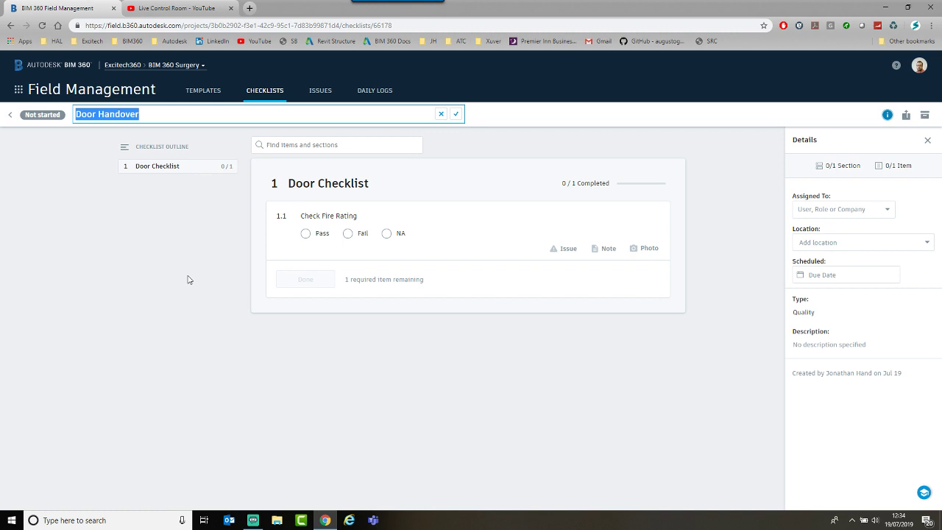
pyautogui.click(305, 234)
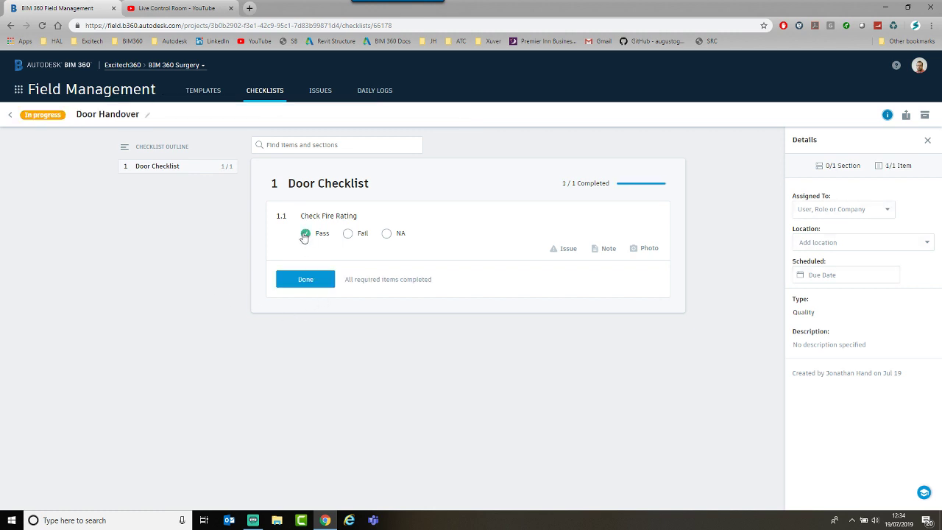
pyautogui.click(347, 234)
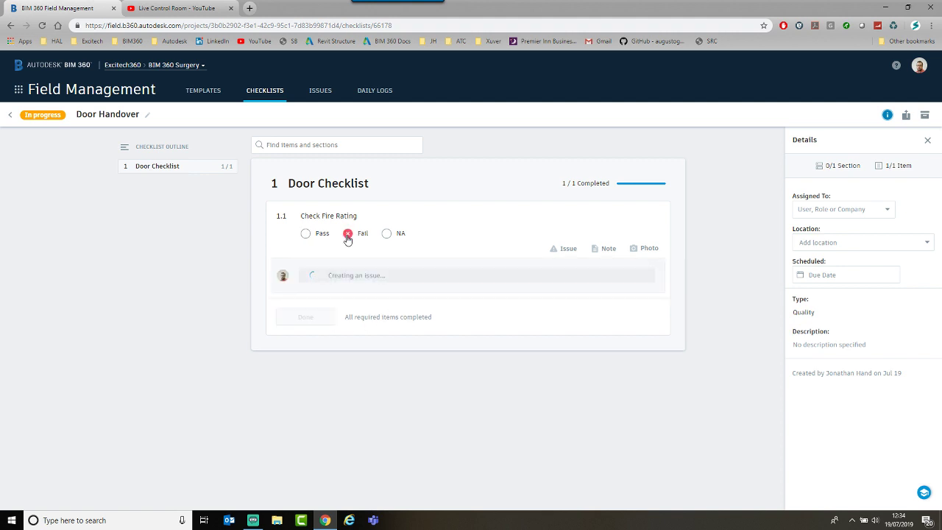
# - Open the issue raised by the failed Check Fire Rating item and review its details, attachments and activity
pyautogui.click(363, 278)
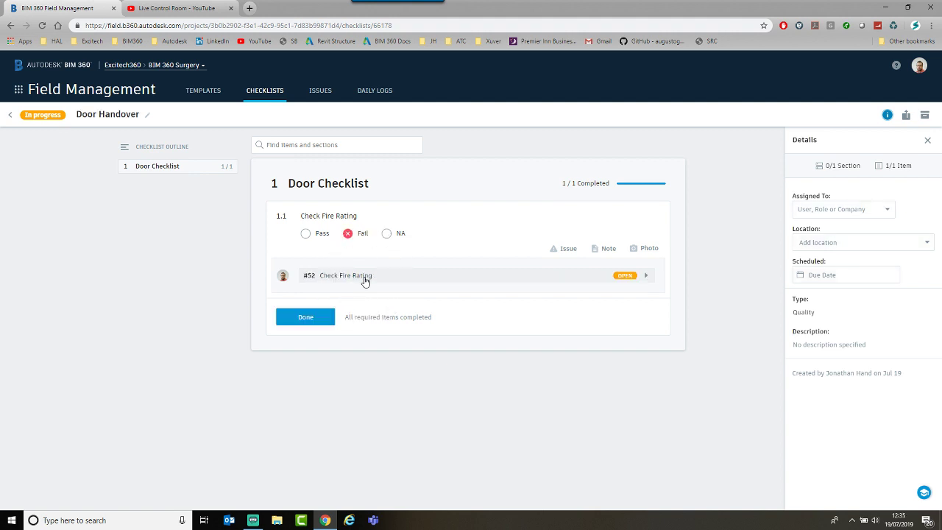
pyautogui.click(319, 280)
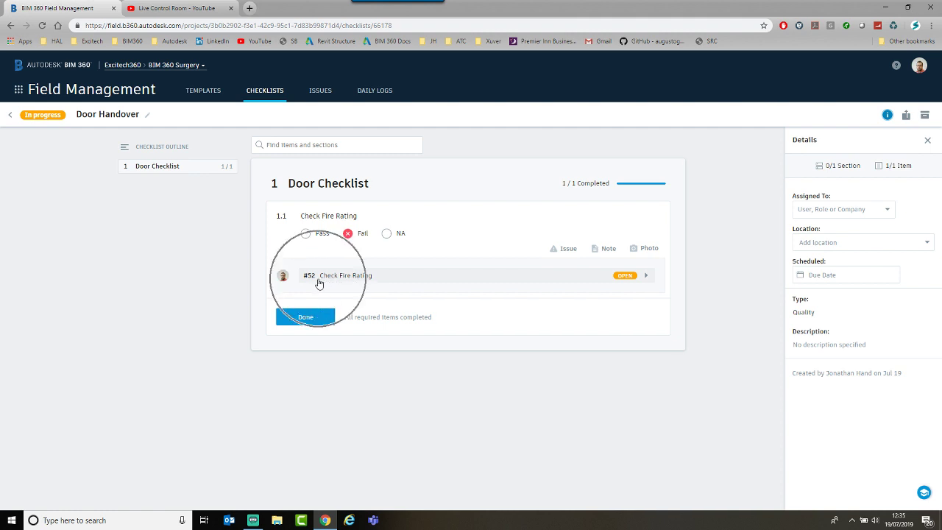
pyautogui.click(645, 276)
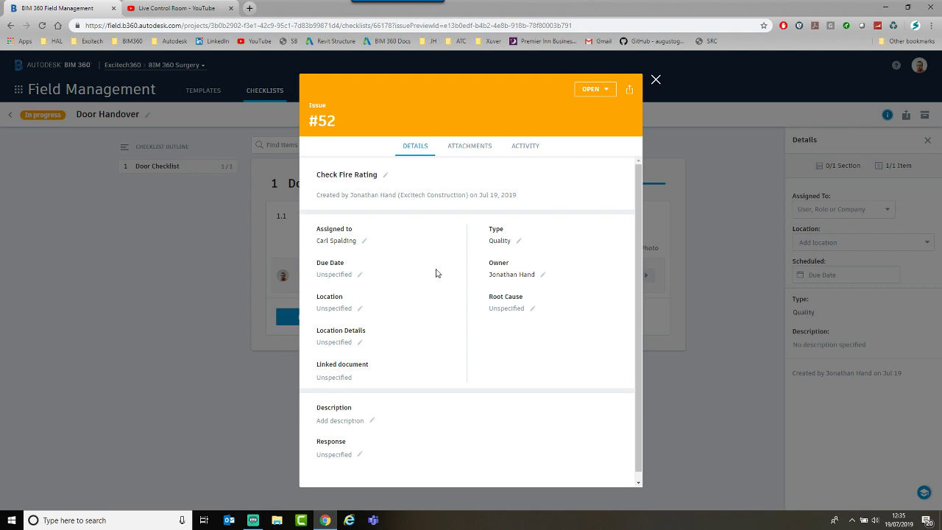
pyautogui.scroll(-1, 436, 273)
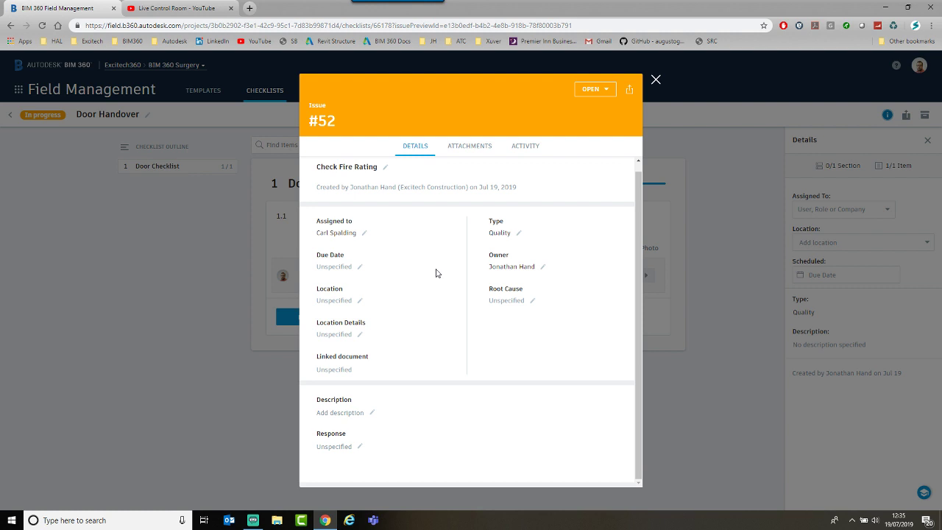
pyautogui.click(655, 82)
pyautogui.click(552, 284)
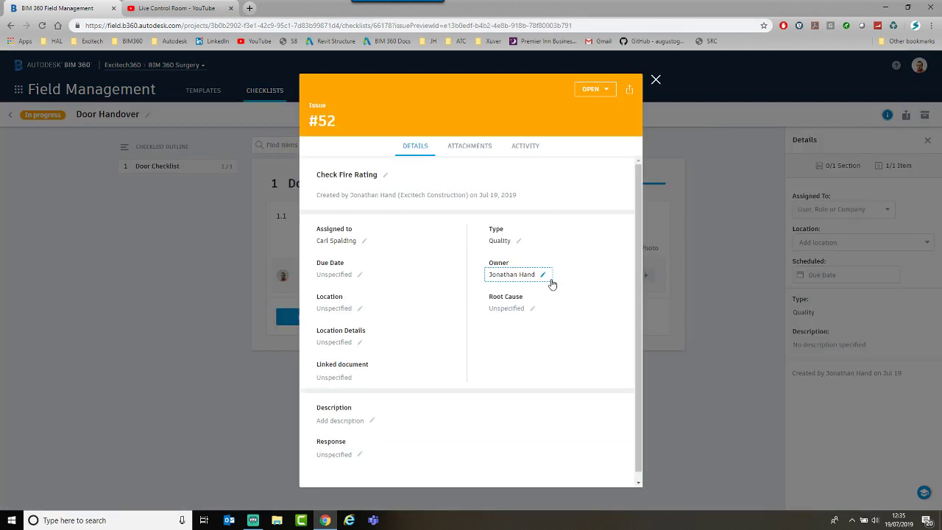
pyautogui.click(481, 152)
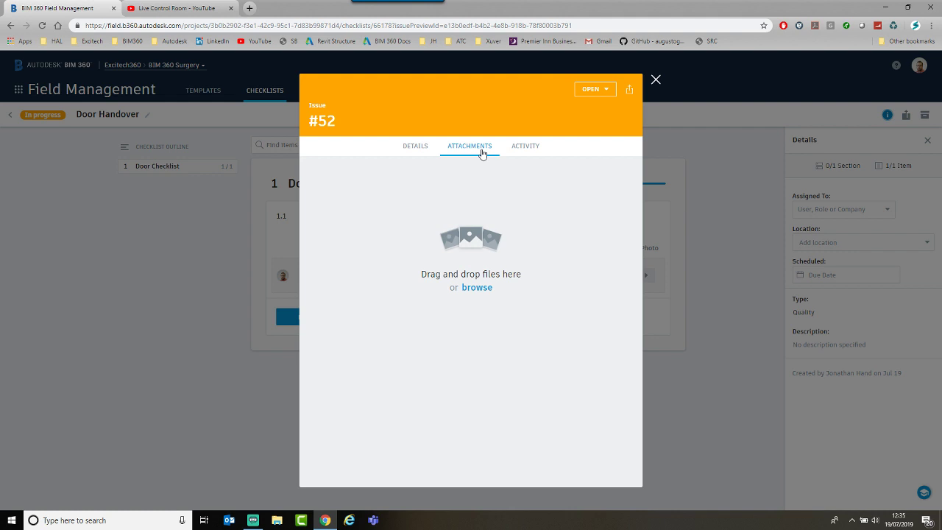
pyautogui.click(518, 149)
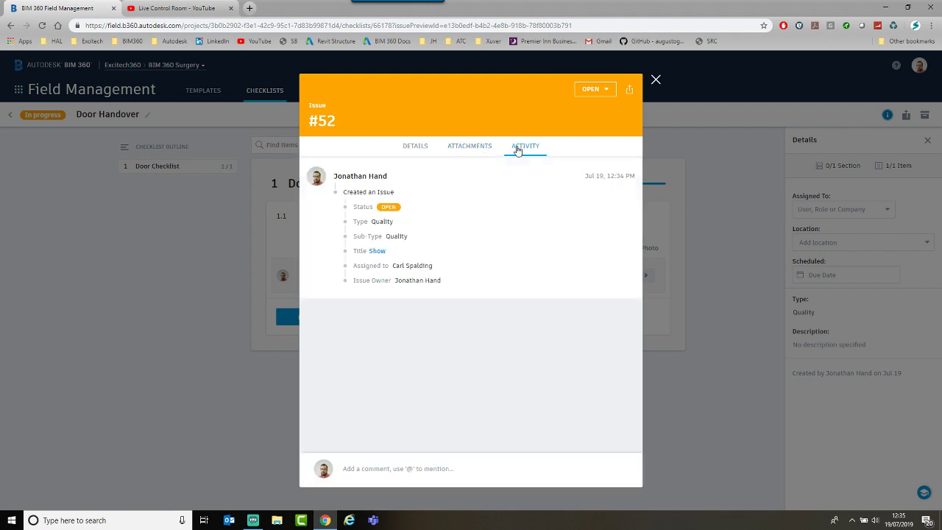
pyautogui.click(484, 152)
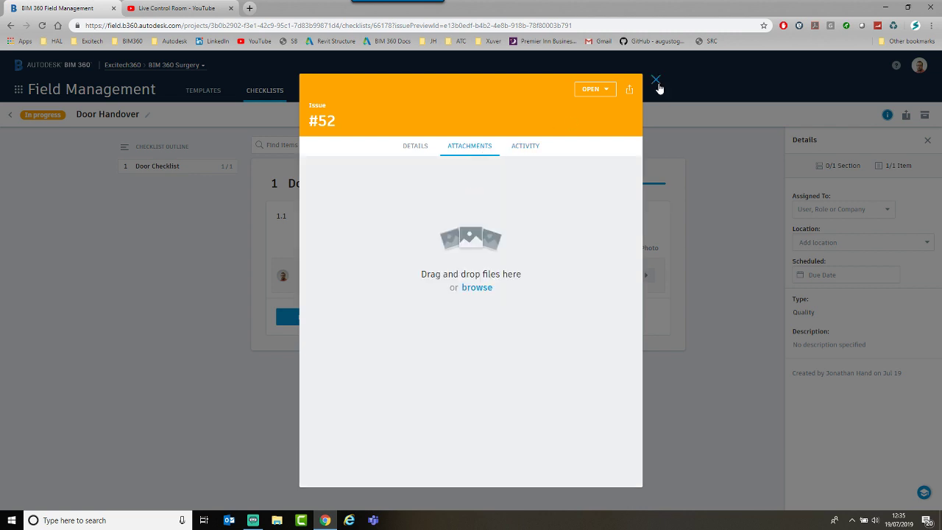
pyautogui.click(656, 81)
# - Reload the Door Handover checklist, view the door photo attached to Check Fire Rating at full size and close it
pyautogui.click(42, 28)
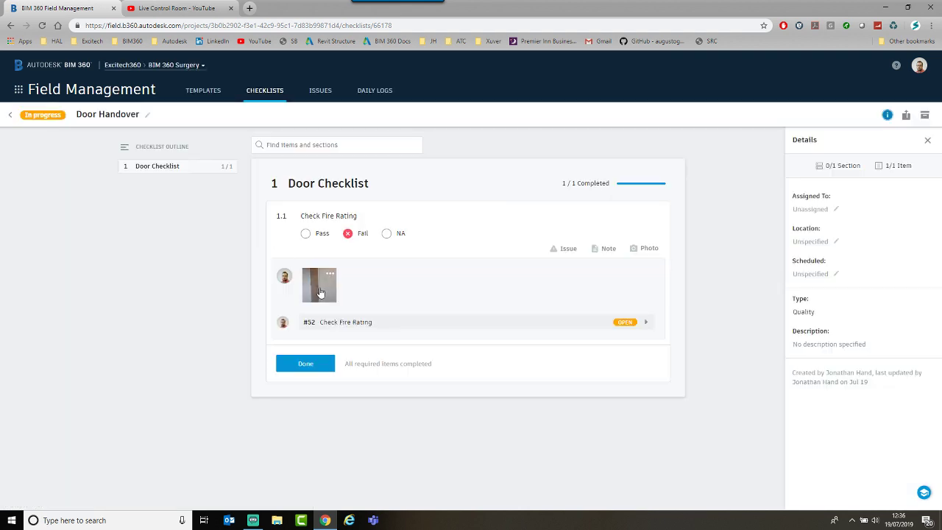
pyautogui.click(319, 293)
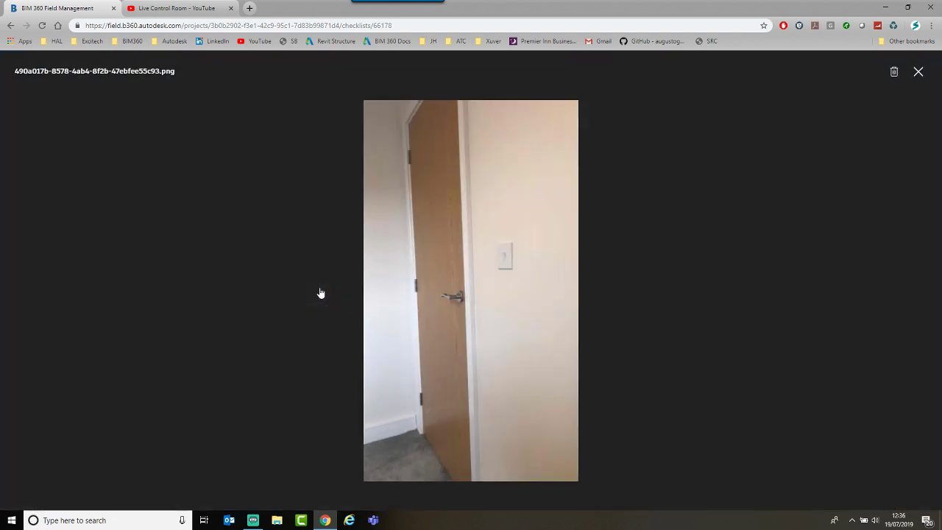
pyautogui.click(919, 71)
pyautogui.click(352, 229)
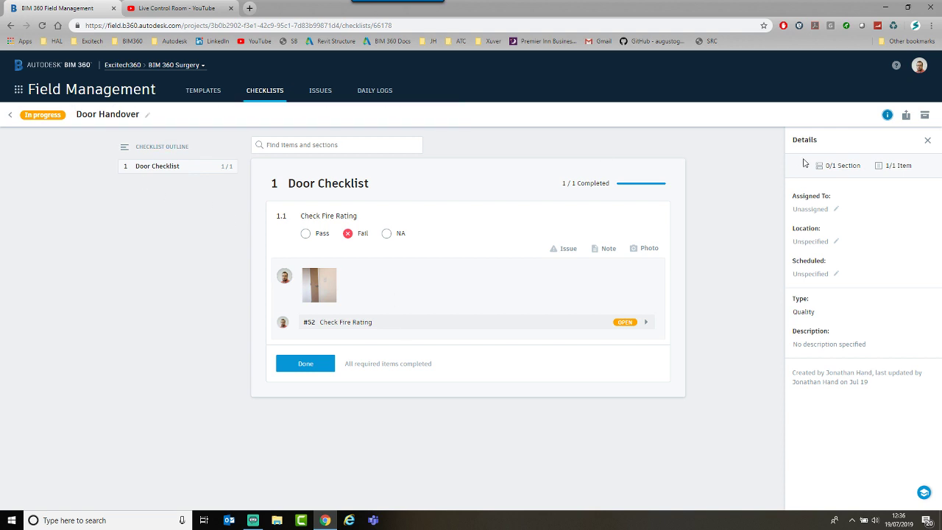
# - Turn off automatic issue creation in the Internal Partitions template's issue settings and save the template
pyautogui.click(9, 115)
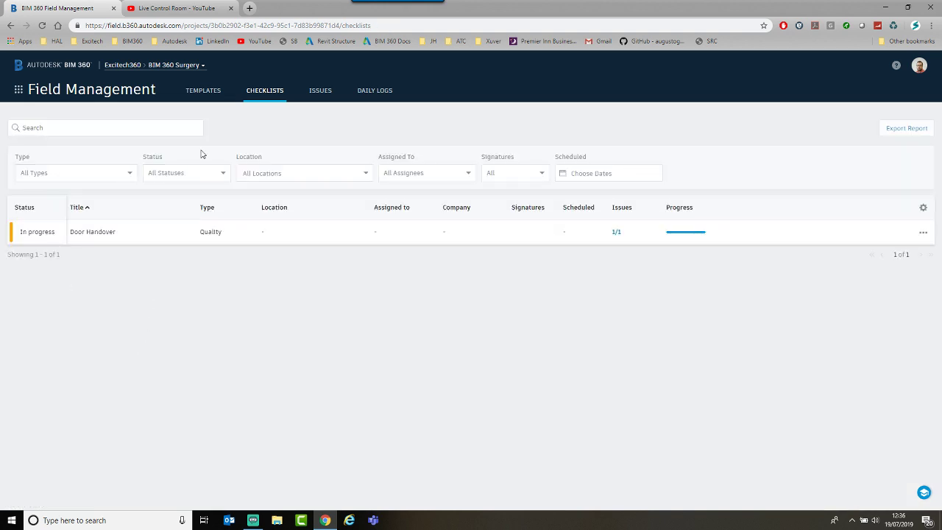
pyautogui.click(204, 97)
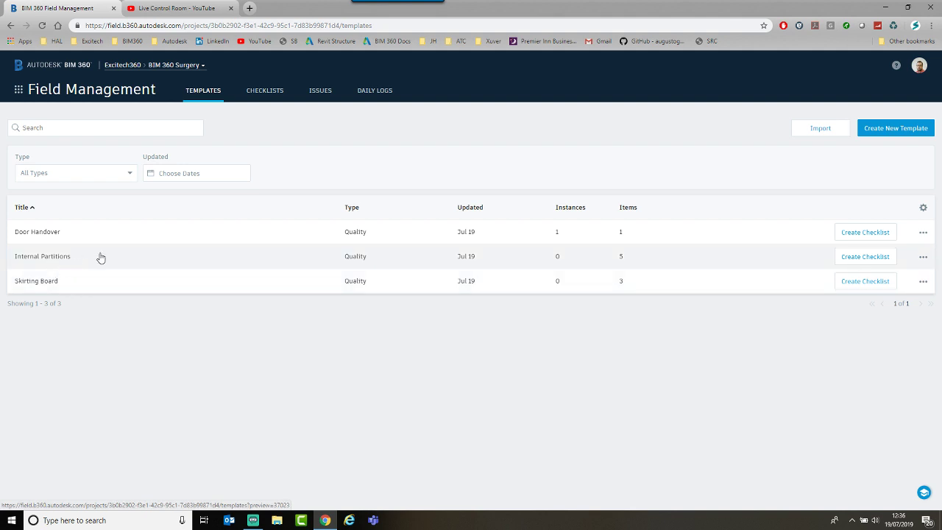
pyautogui.click(925, 259)
pyautogui.click(917, 274)
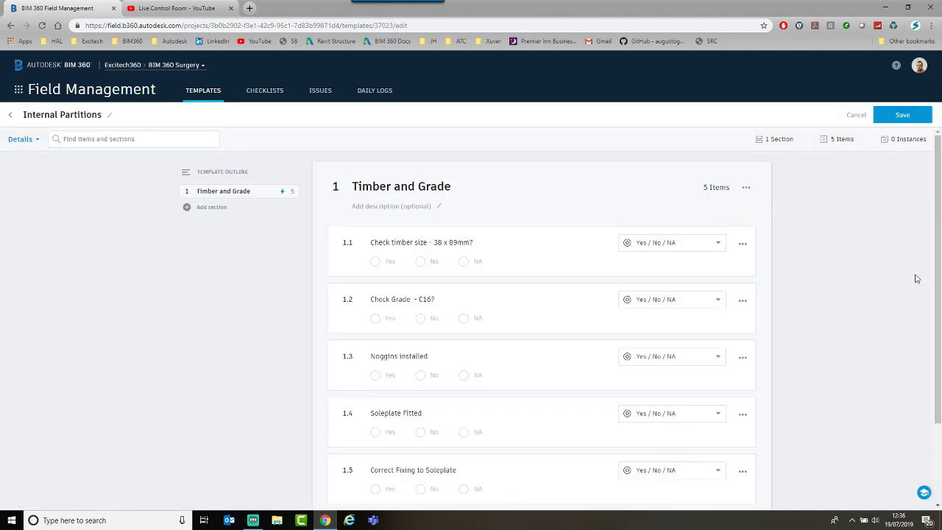
pyautogui.click(34, 140)
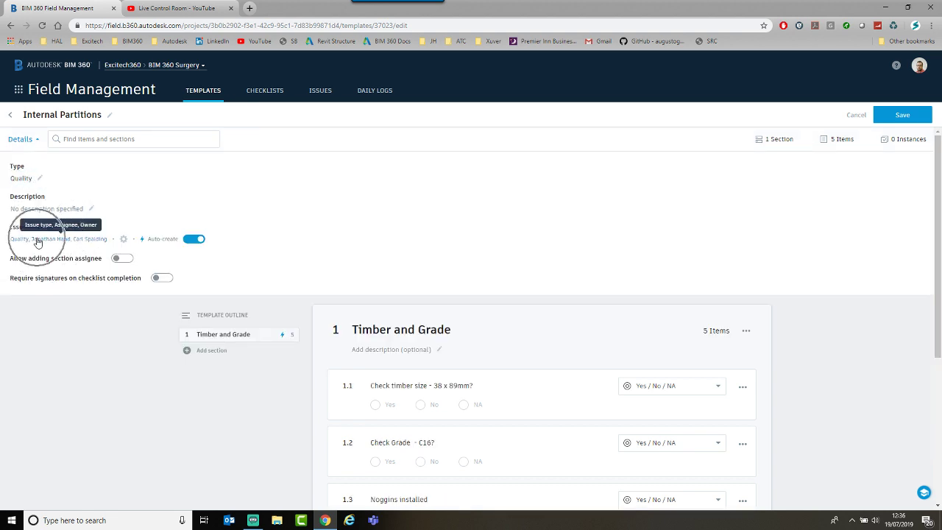
pyautogui.click(196, 243)
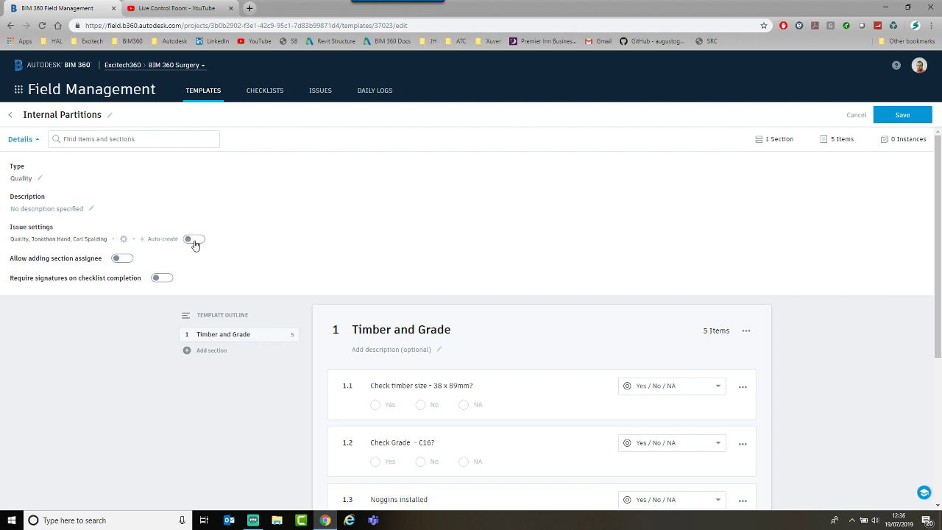
pyautogui.click(896, 120)
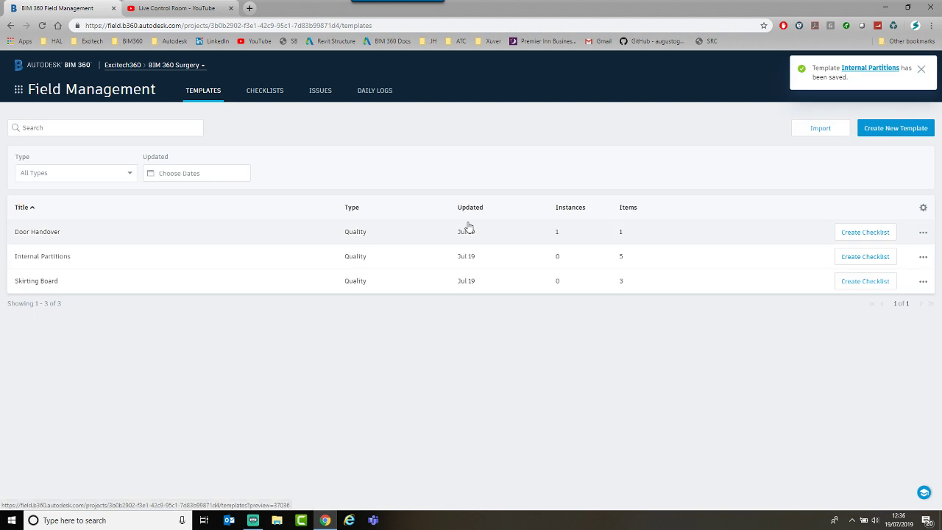
# - Create a checklist from the Internal Partitions template and answer No to all five Timber and Grade items
pyautogui.click(878, 258)
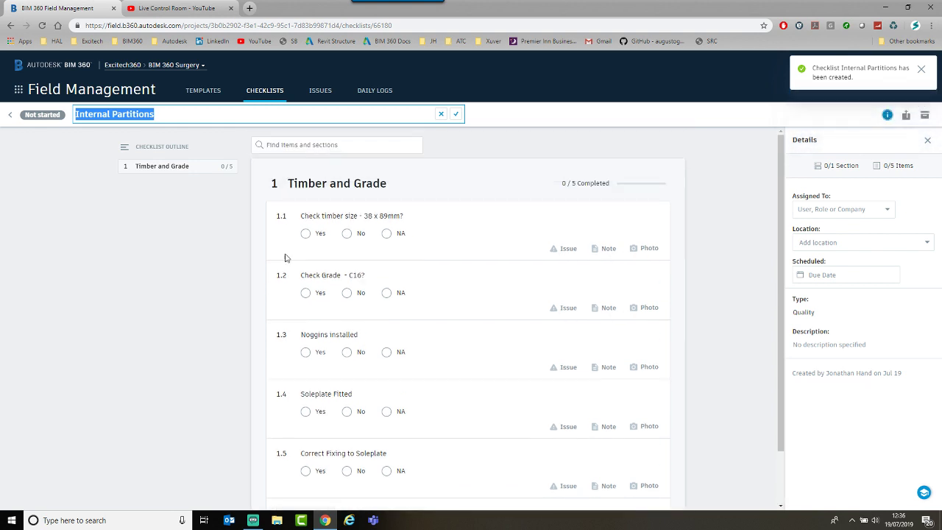
pyautogui.click(347, 237)
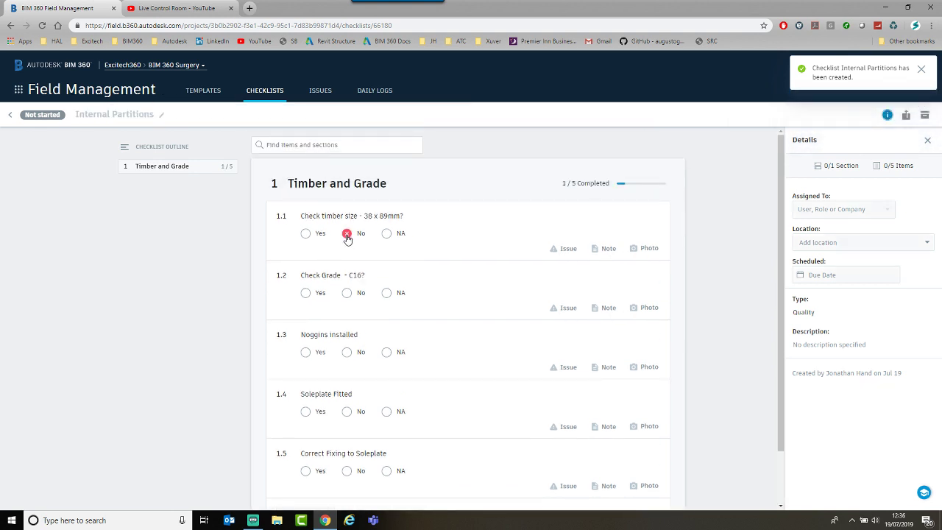
pyautogui.click(347, 293)
pyautogui.click(347, 353)
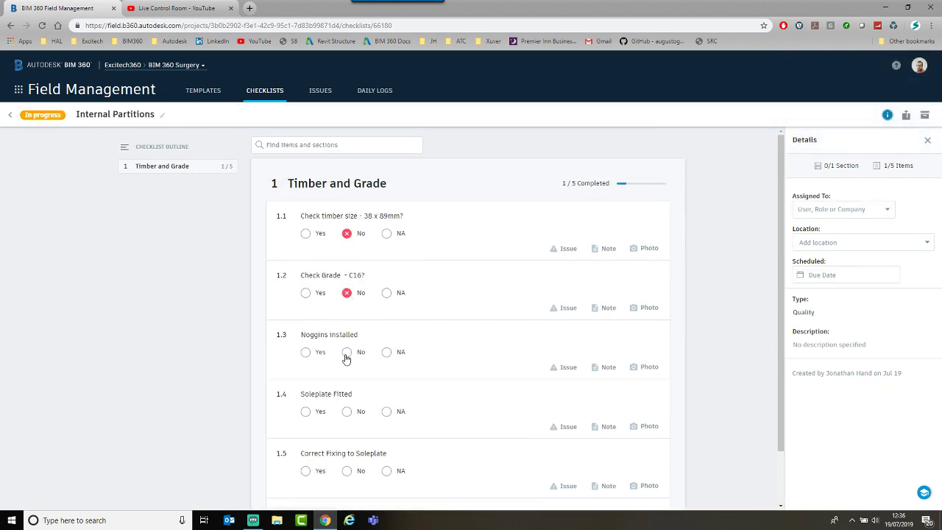
pyautogui.click(349, 414)
pyautogui.scroll(-1, 361, 401)
pyautogui.click(349, 412)
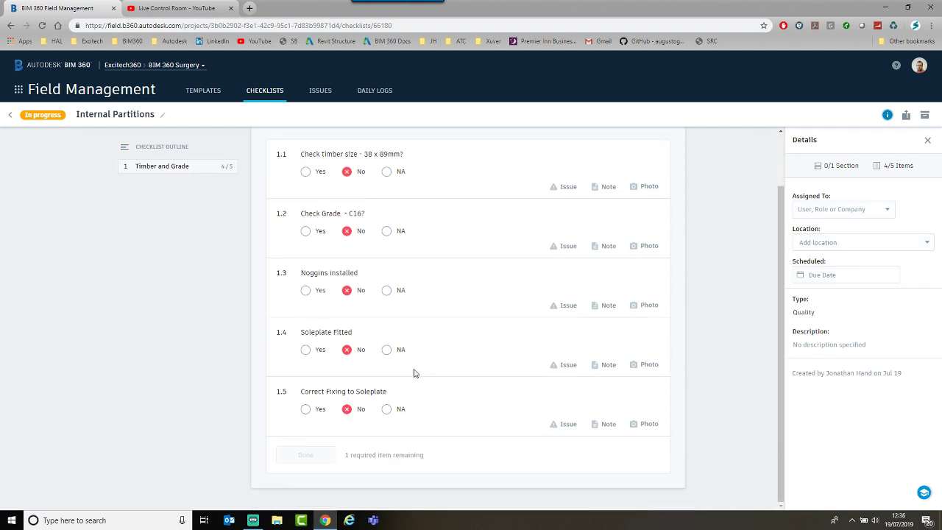
# - Mark the Timber and Grade section as done, complete the Internal Partitions checklist and return to the checklists list
pyautogui.click(324, 454)
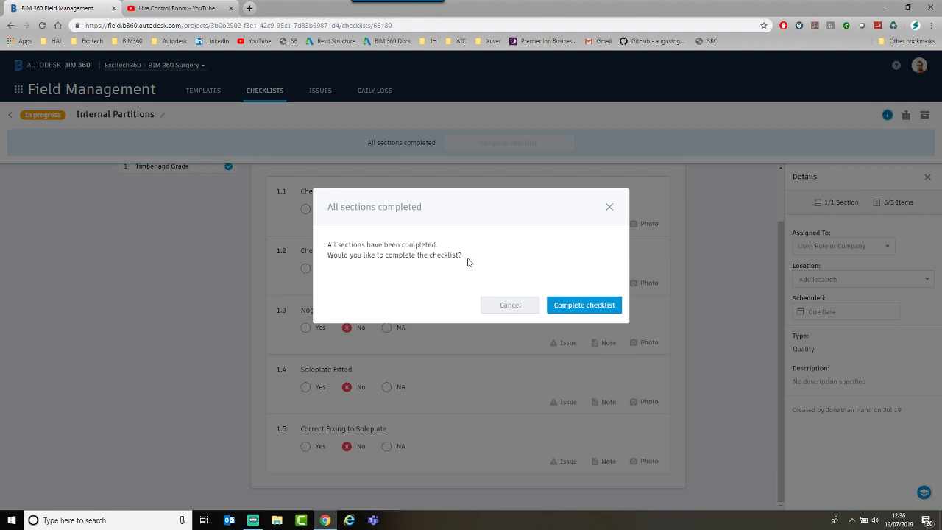
pyautogui.click(568, 305)
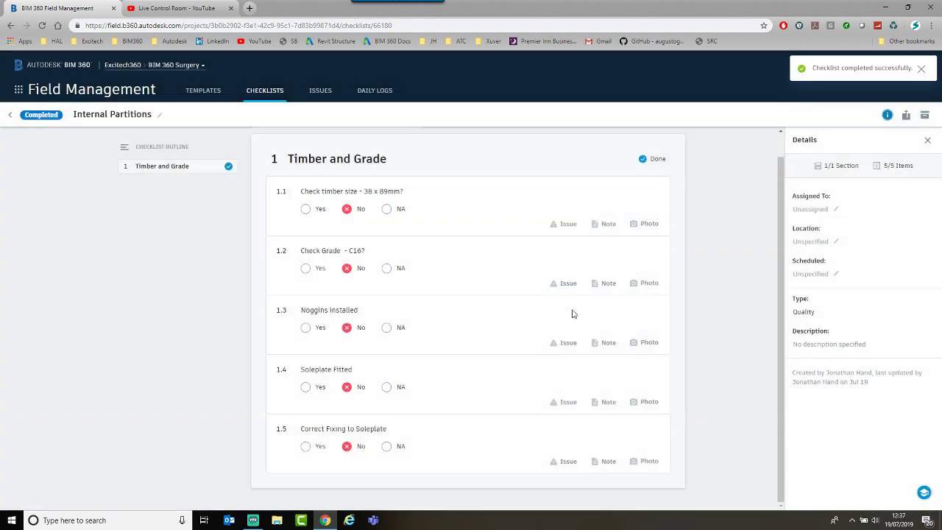
pyautogui.click(10, 116)
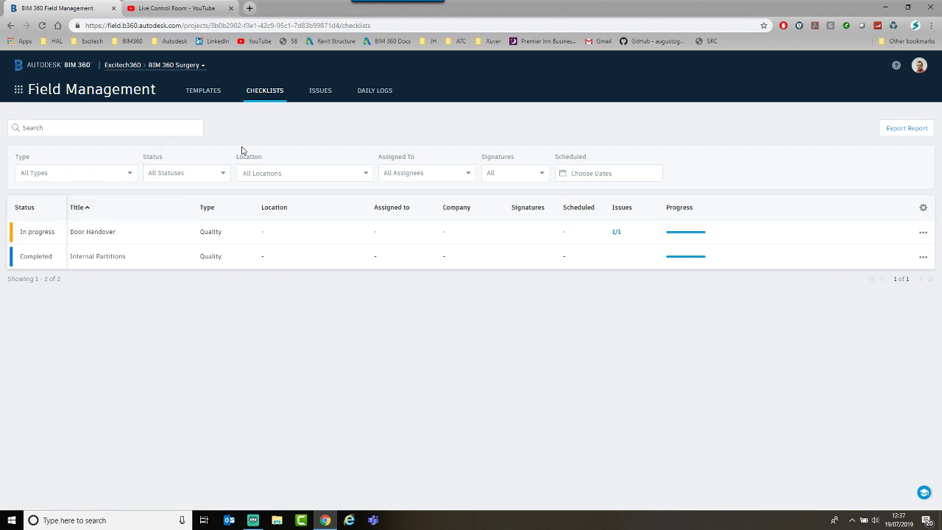
# - Look at the project's issues list, inspecting and closing the Check Fire Rating issue
pyautogui.click(321, 92)
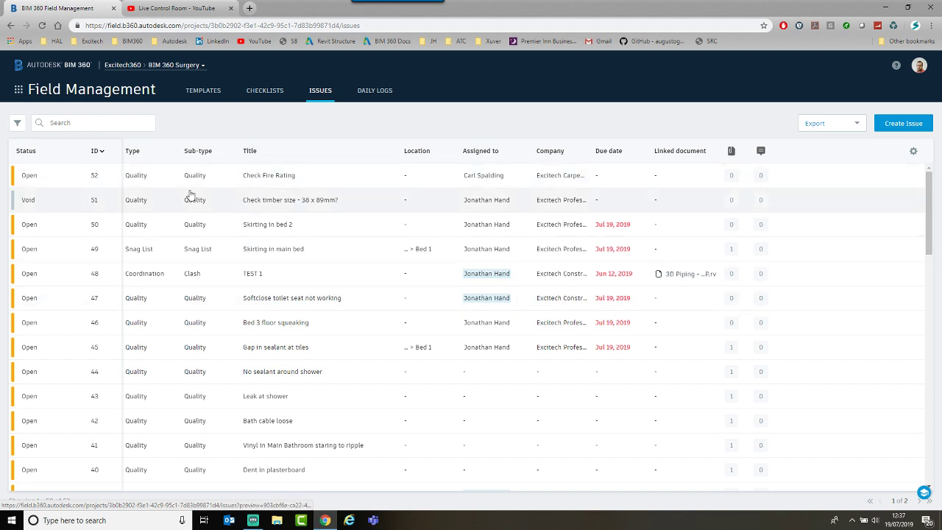
pyautogui.click(276, 177)
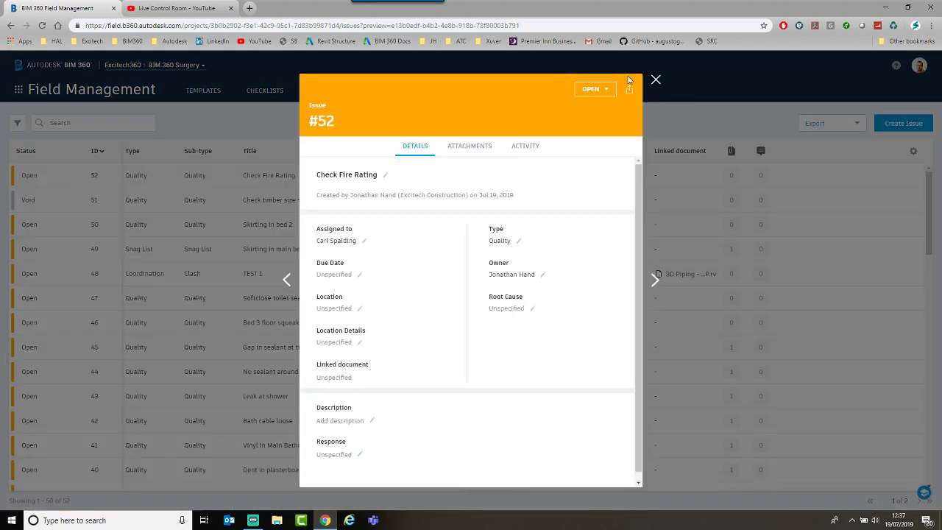
pyautogui.click(654, 81)
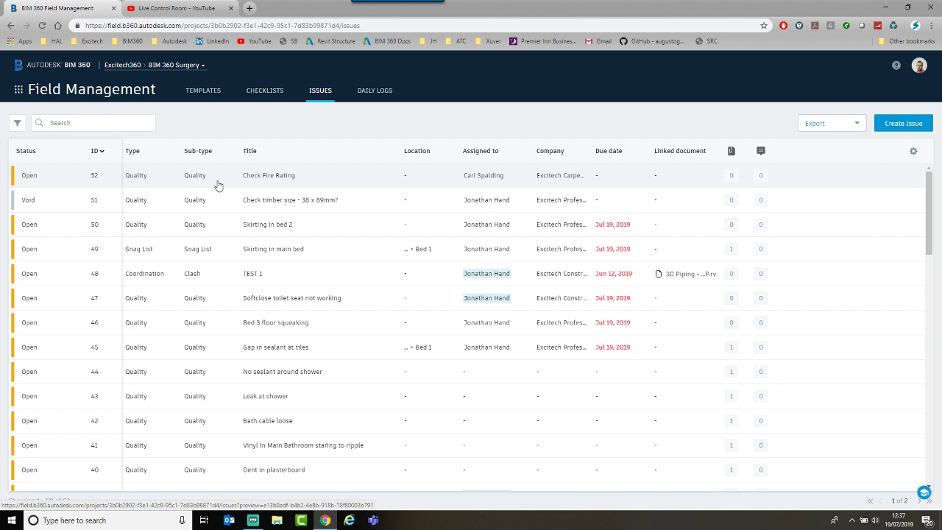
# - Review the issues linked to the Door Handover checklist in the checklists list and open that checklist
pyautogui.click(266, 91)
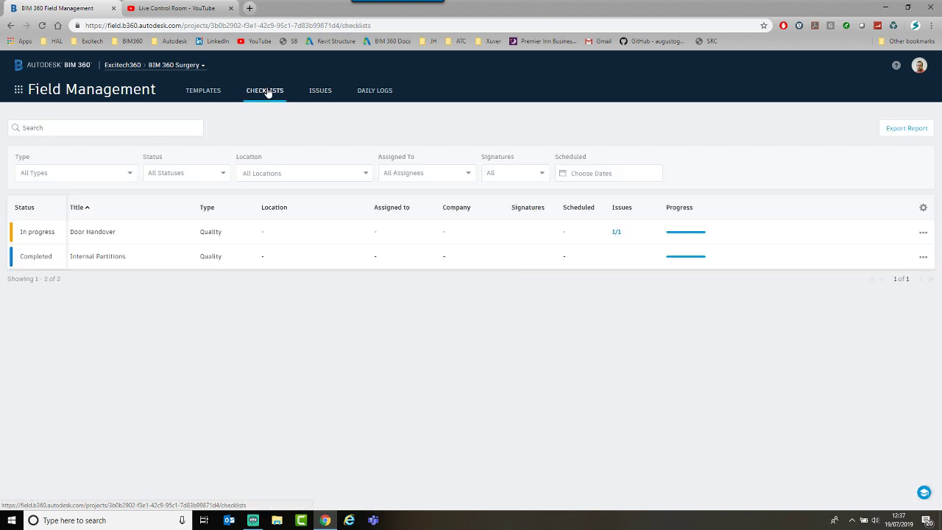
pyautogui.click(262, 96)
pyautogui.click(621, 215)
pyautogui.click(622, 214)
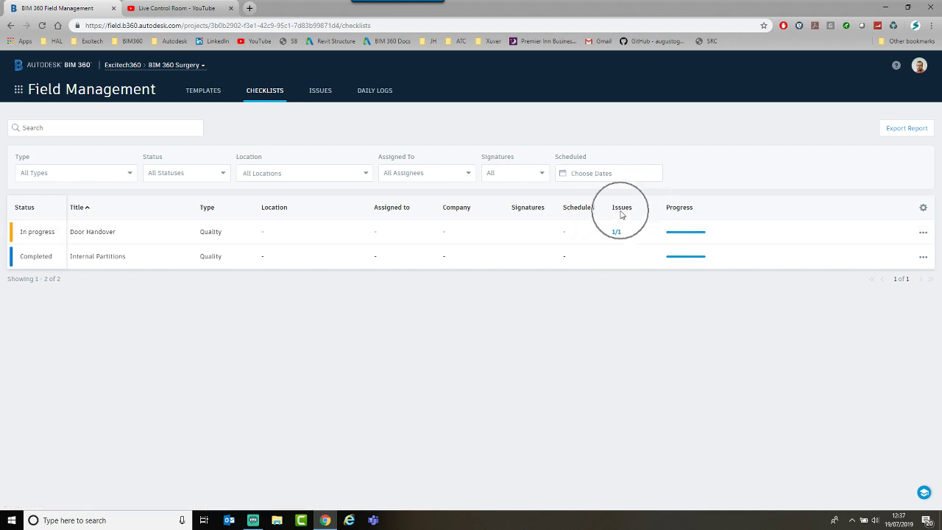
pyautogui.click(622, 214)
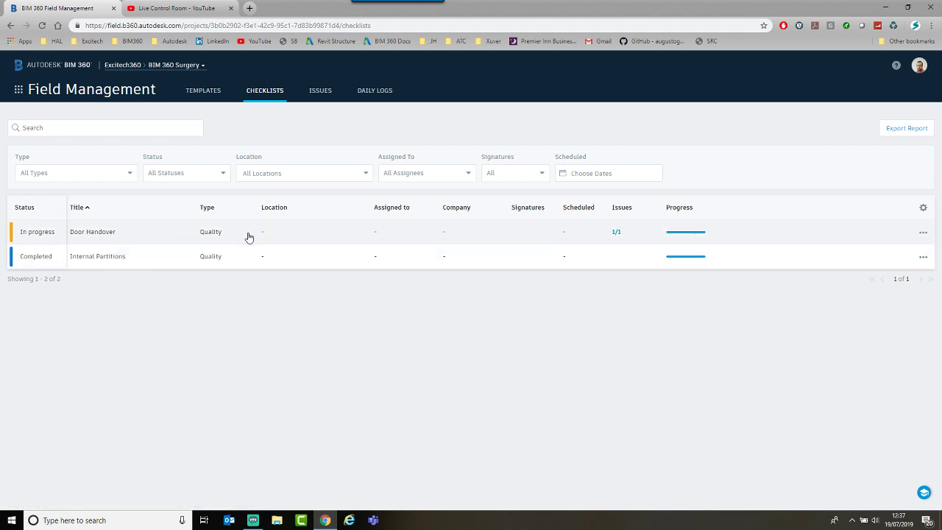
pyautogui.moveTo(617, 236)
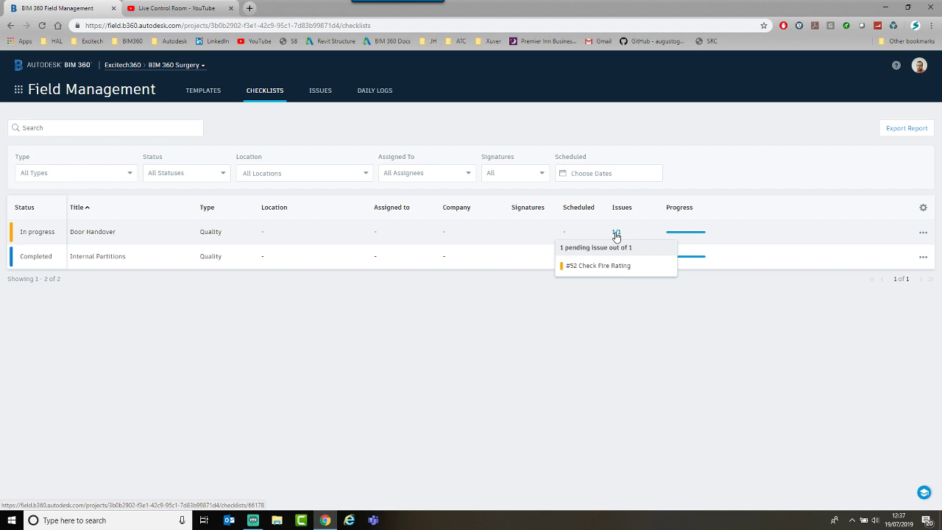
pyautogui.click(616, 236)
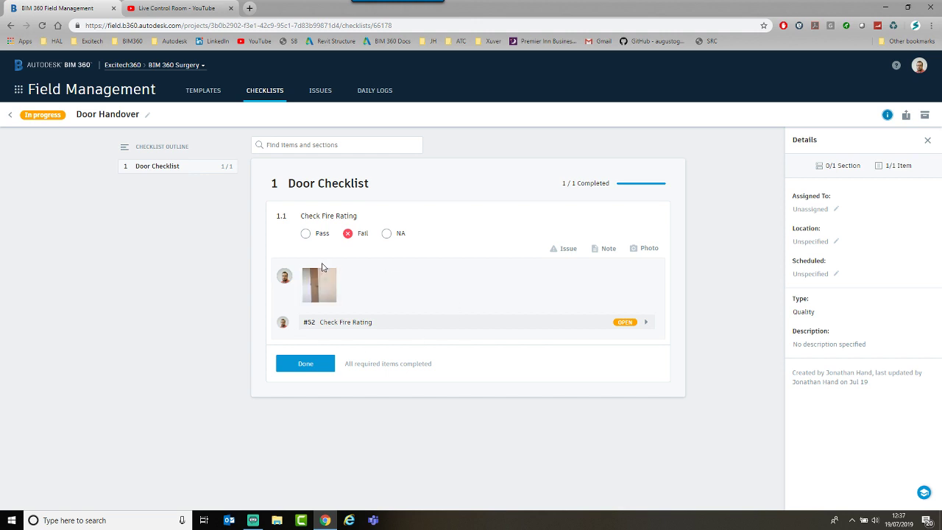
# - Change the Check Fire Rating answer to Pass, complete the Door Handover checklist and return to the checklists list
pyautogui.click(304, 235)
pyautogui.click(300, 364)
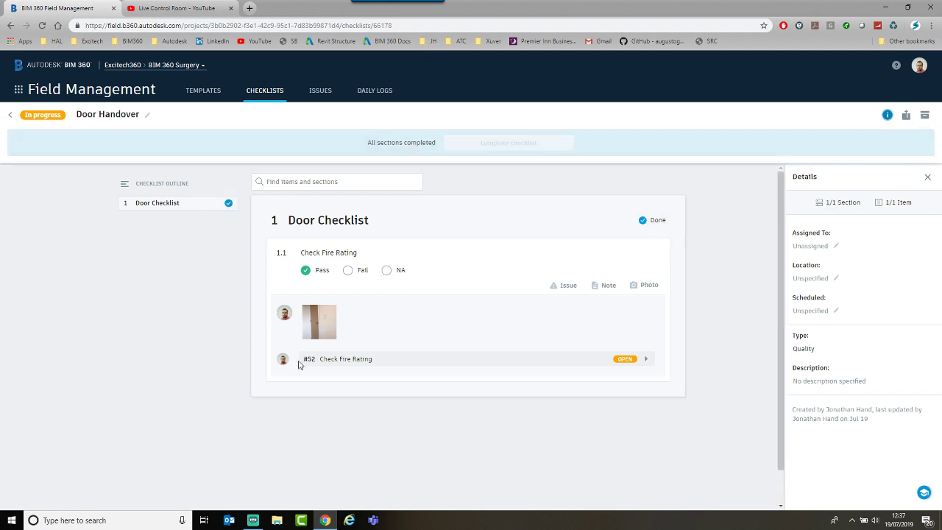
pyautogui.click(579, 313)
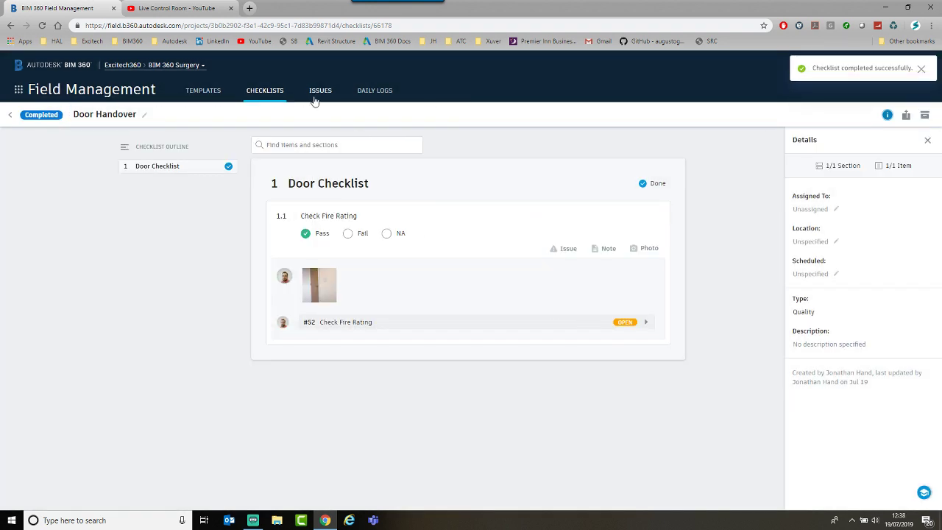
pyautogui.click(263, 98)
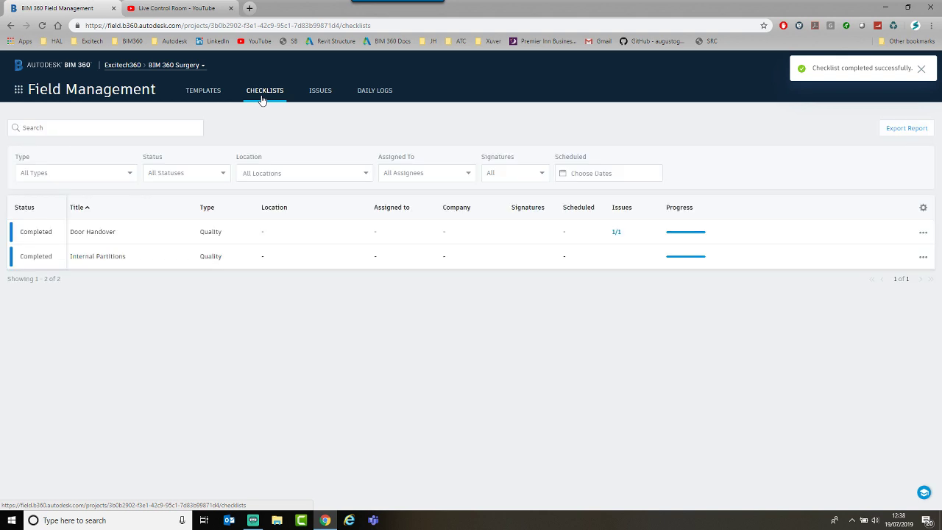
pyautogui.moveTo(616, 234)
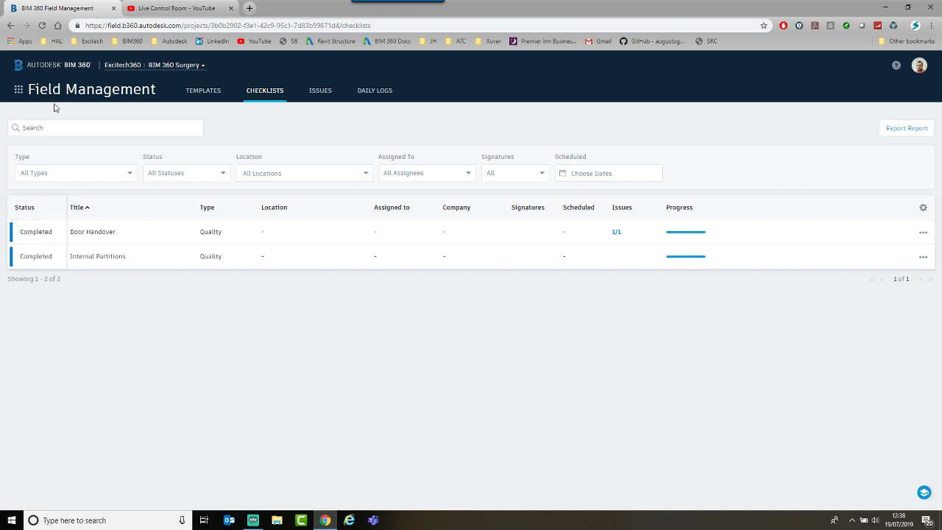
# - View the project's daily log, then open the Field Management daily logs permissions in Project Admin
pyautogui.click(372, 95)
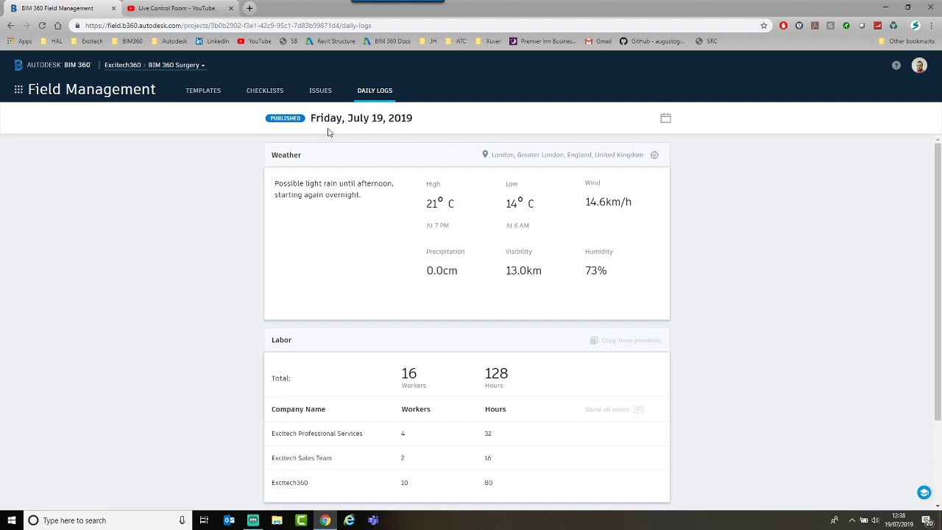
pyautogui.click(19, 89)
pyautogui.click(109, 247)
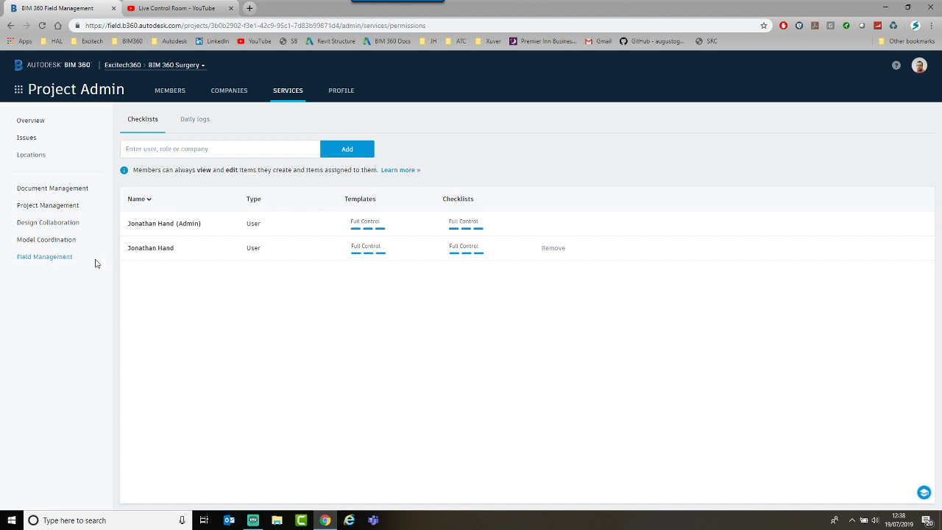
pyautogui.click(29, 263)
pyautogui.click(193, 120)
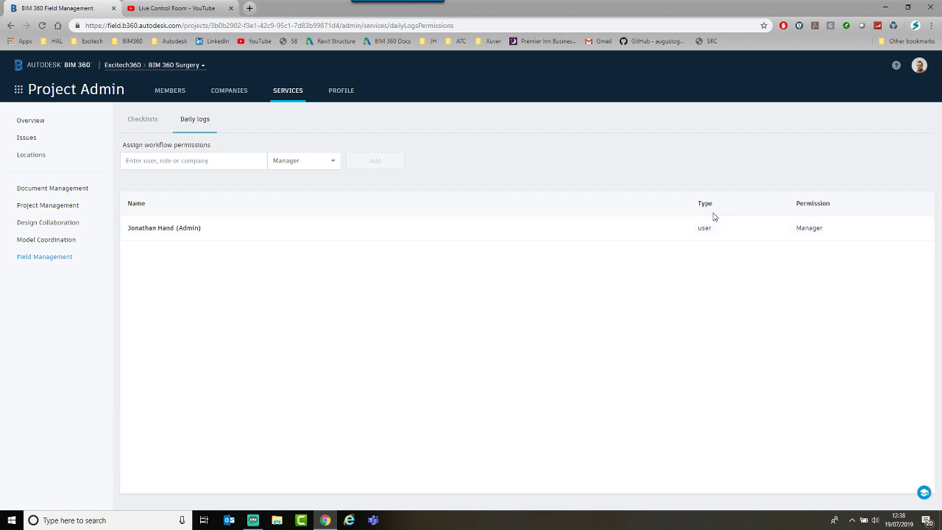
pyautogui.click(816, 227)
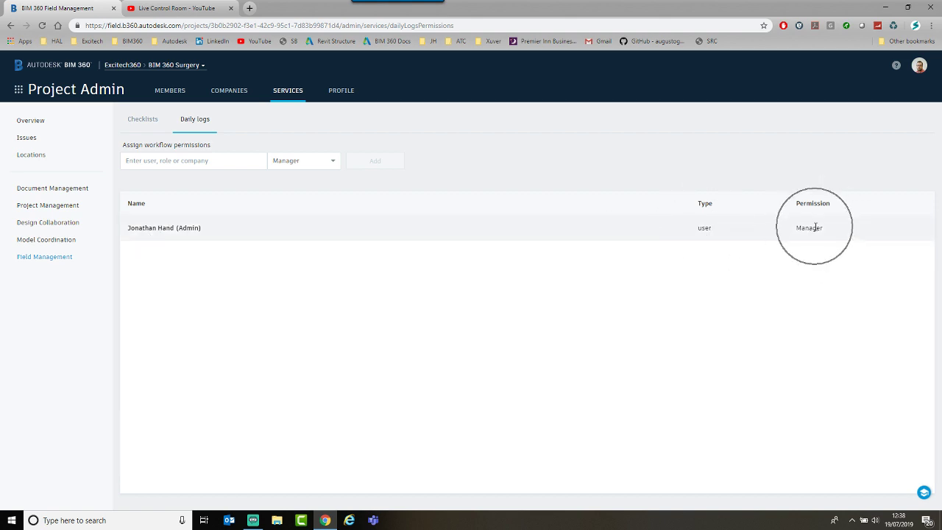
pyautogui.click(816, 228)
pyautogui.click(816, 229)
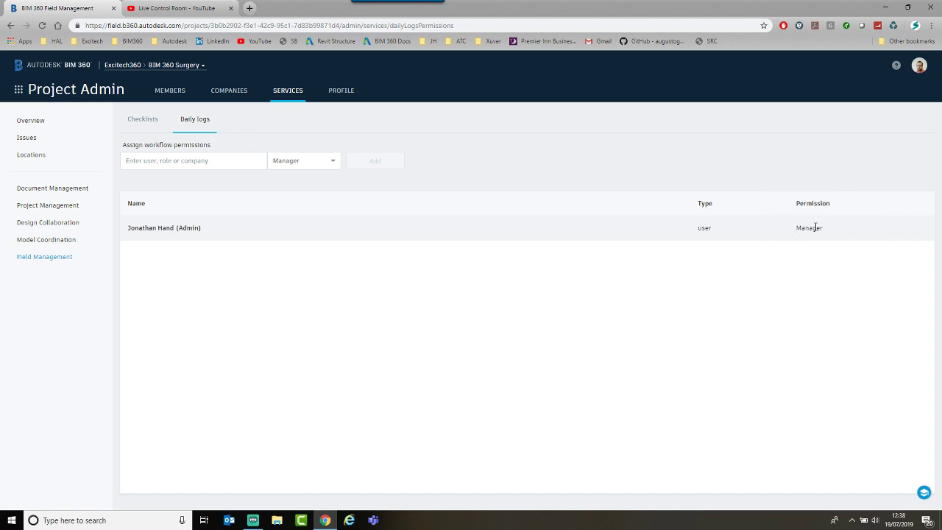
# - Add the Excitech Carpentry and Excitech Professional Services users to the daily logs permissions as Viewer
pyautogui.click(222, 160)
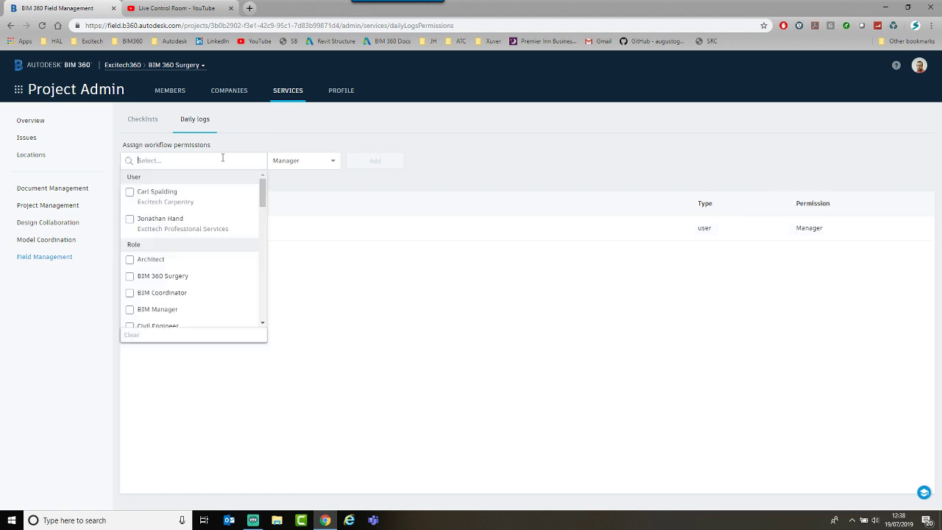
pyautogui.click(171, 230)
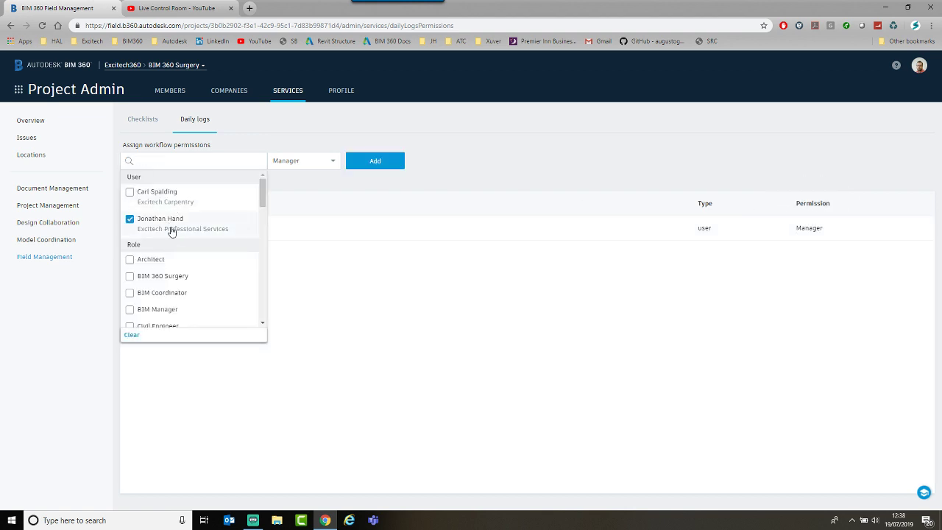
pyautogui.click(174, 201)
pyautogui.click(320, 164)
pyautogui.click(289, 220)
pyautogui.click(322, 162)
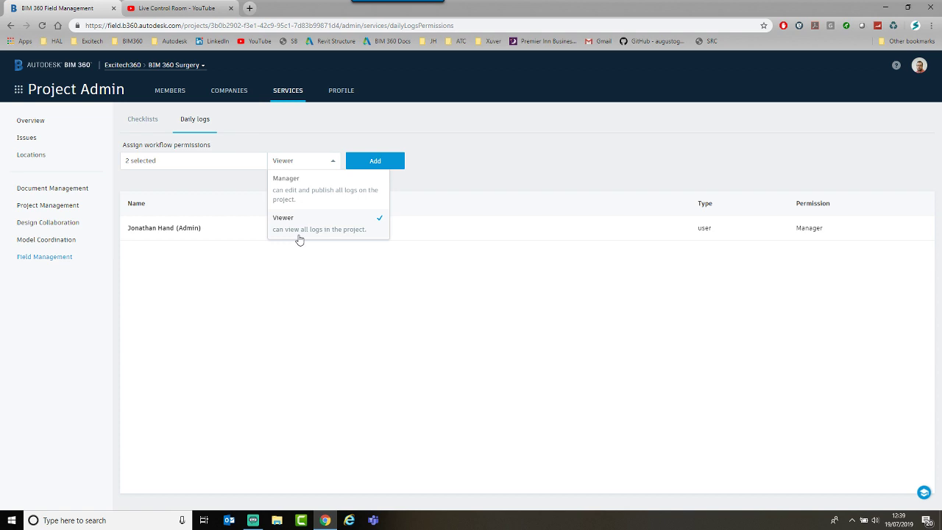
pyautogui.click(350, 292)
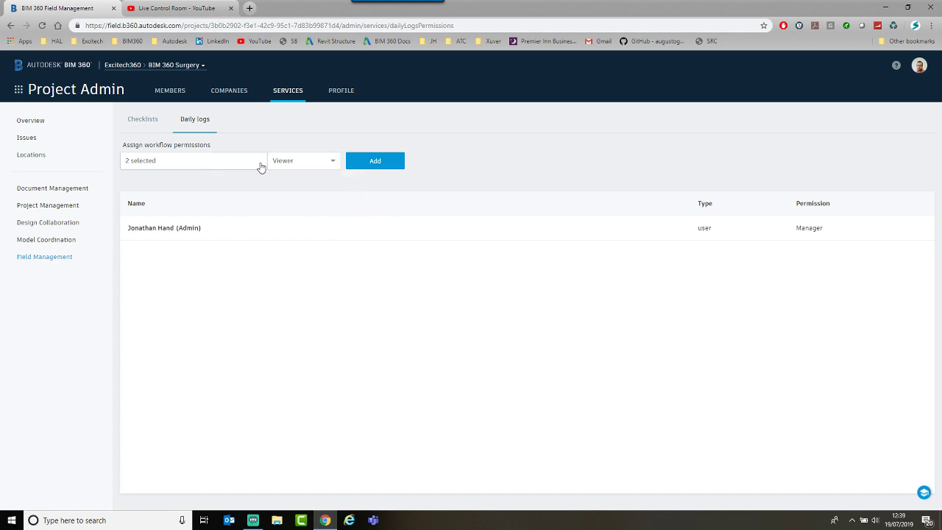
pyautogui.click(375, 161)
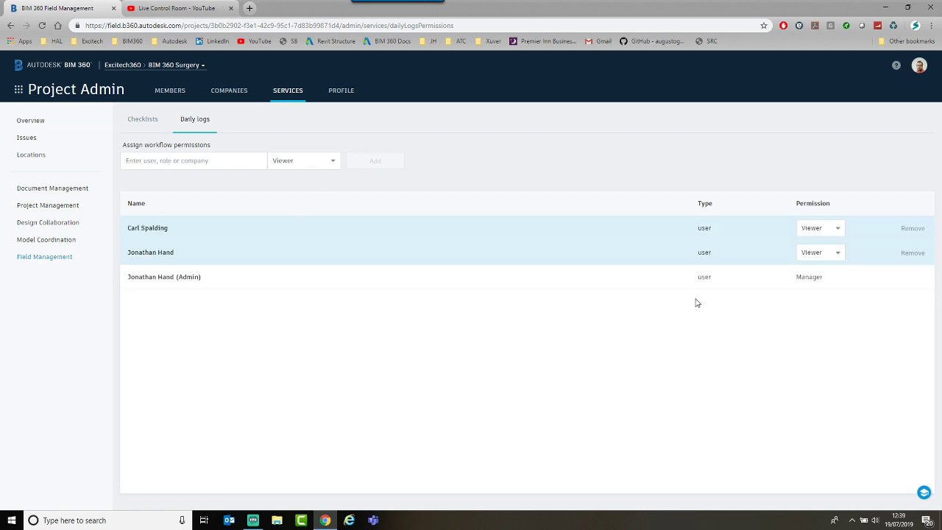
# - Set the Excitech Carpentry user's daily logs permission to Manager, trying the available permission levels
pyautogui.click(836, 232)
pyautogui.click(828, 243)
pyautogui.click(831, 233)
pyautogui.click(820, 259)
pyautogui.click(825, 229)
pyautogui.click(820, 245)
# - Remove the Excitech Carpentry user from the daily logs permissions, leaving the other added user in place
pyautogui.click(899, 230)
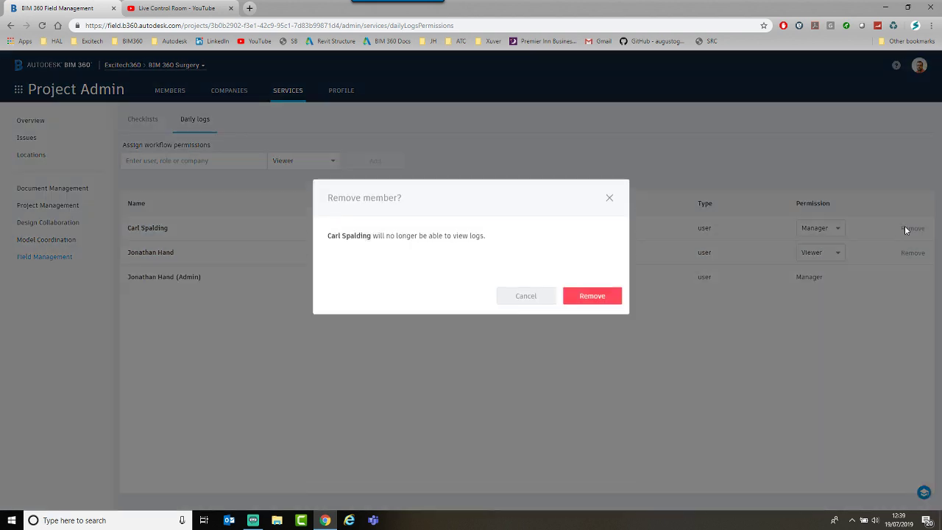
pyautogui.click(599, 307)
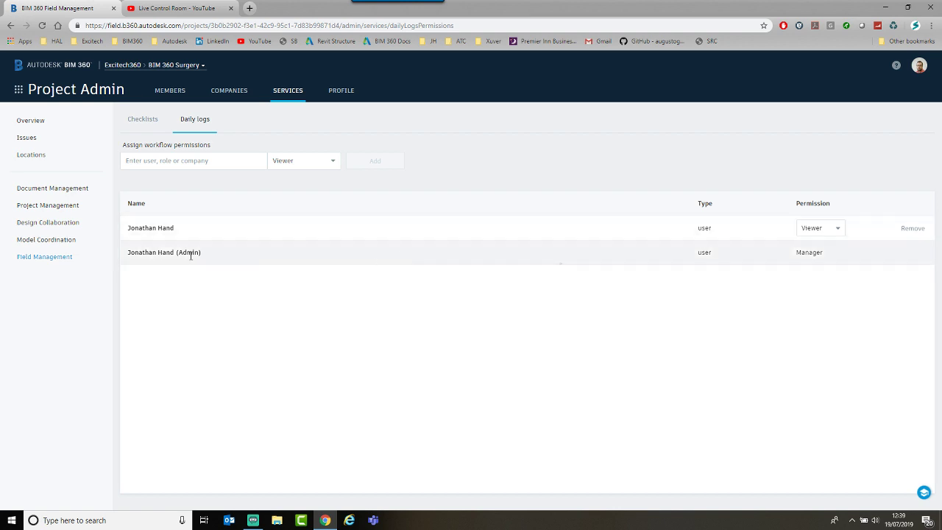
pyautogui.click(161, 231)
pyautogui.click(161, 230)
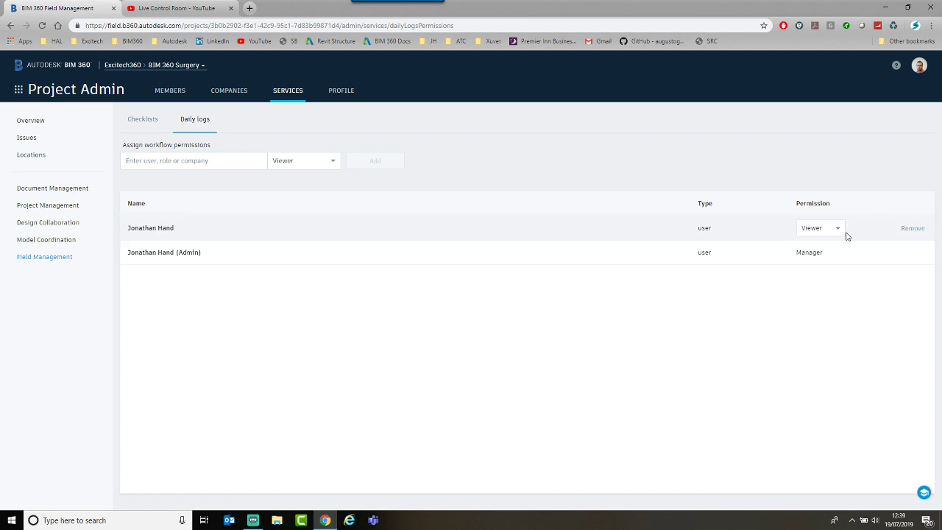
# - Open an incognito browser window and bring up the Autodesk BIM 360 sign-in form
pyautogui.click(931, 25)
pyautogui.click(801, 65)
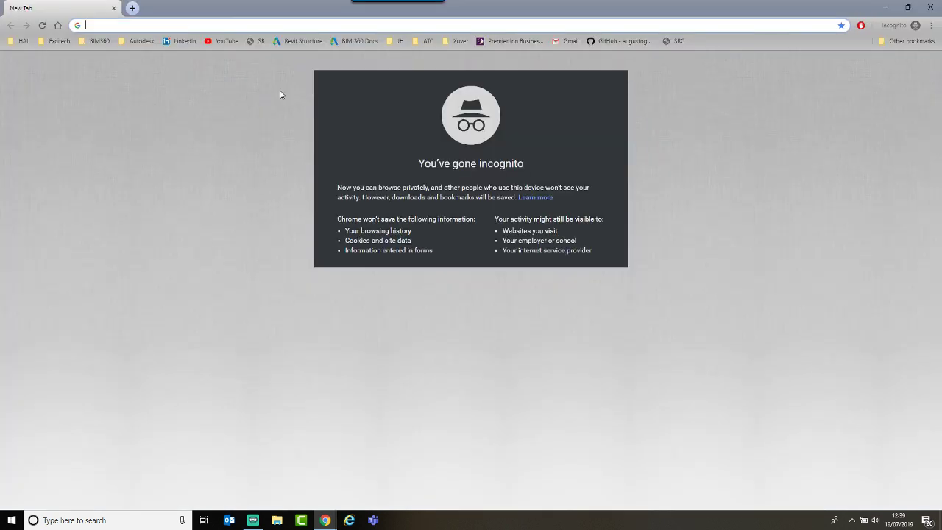
pyautogui.click(95, 41)
pyautogui.click(115, 57)
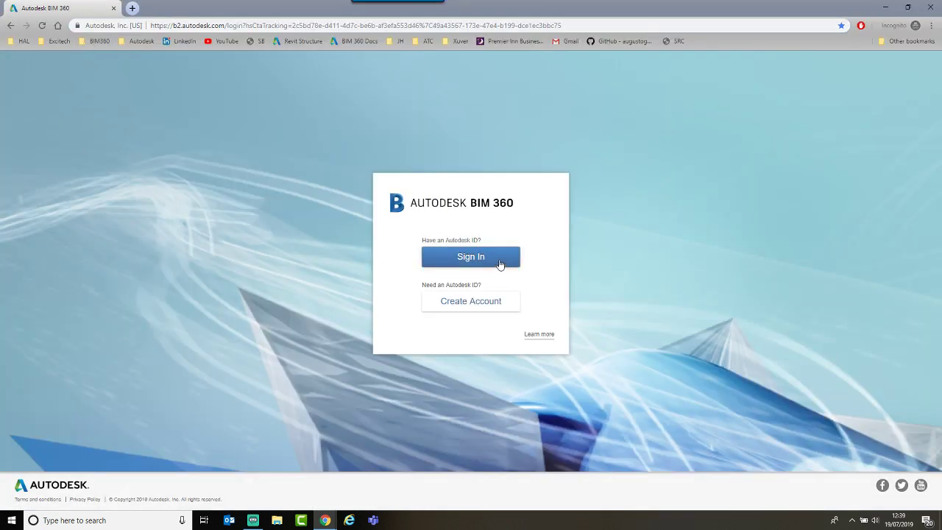
pyautogui.click(500, 263)
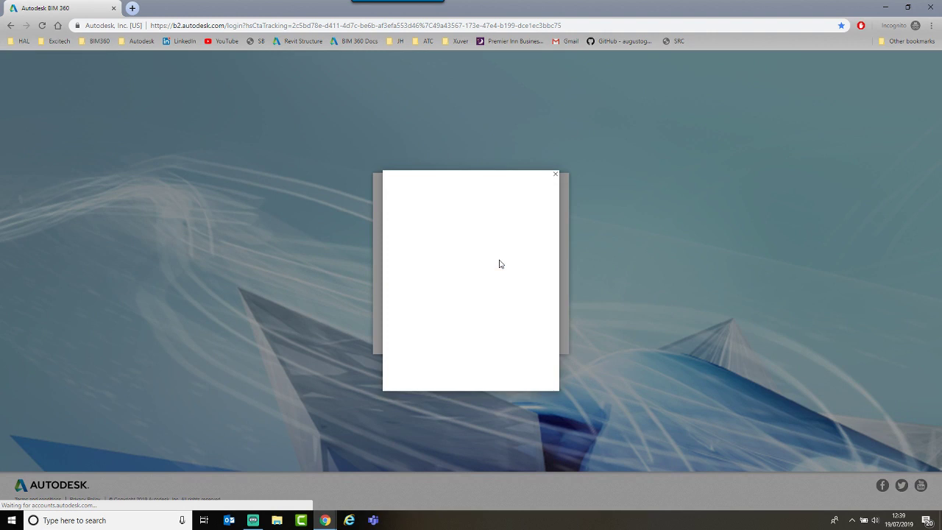
# - Sign in to BIM 360 as the view-only user with the saved account e-mail and account password
pyautogui.click(493, 237)
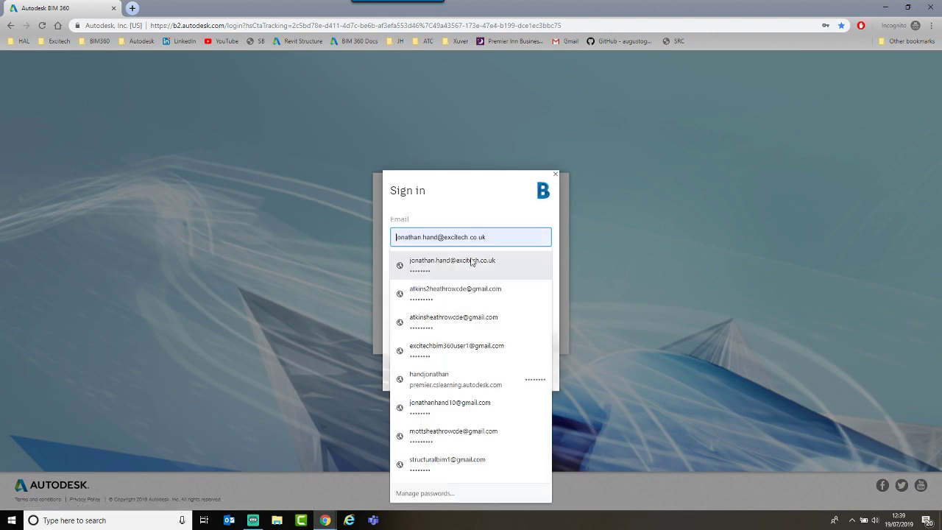
pyautogui.click(485, 402)
pyautogui.click(477, 271)
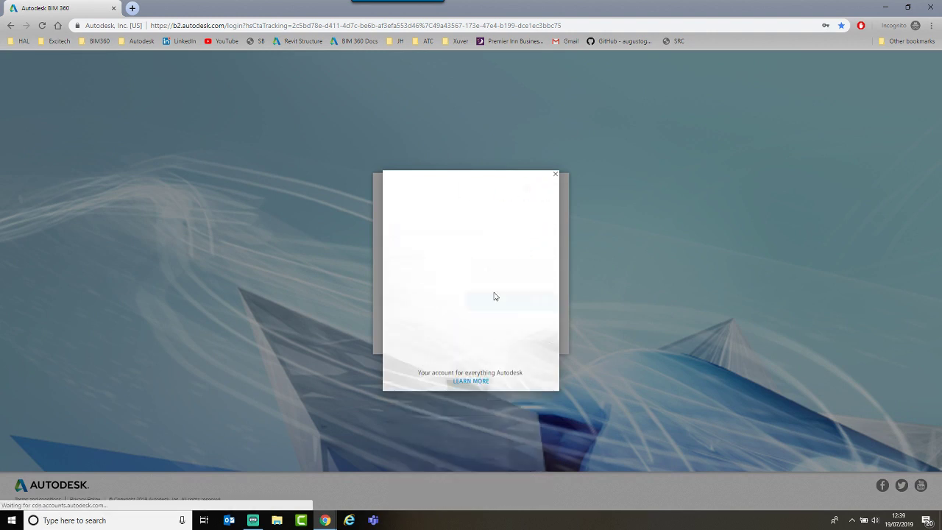
pyautogui.click(495, 297)
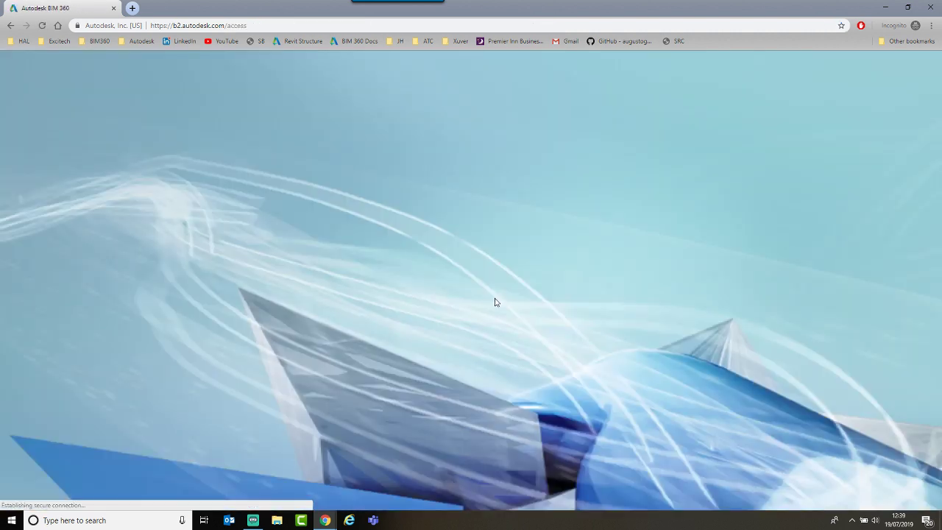
# - Open Field Management in the BIM 360 Surgery project and dismiss the release news
pyautogui.click(476, 254)
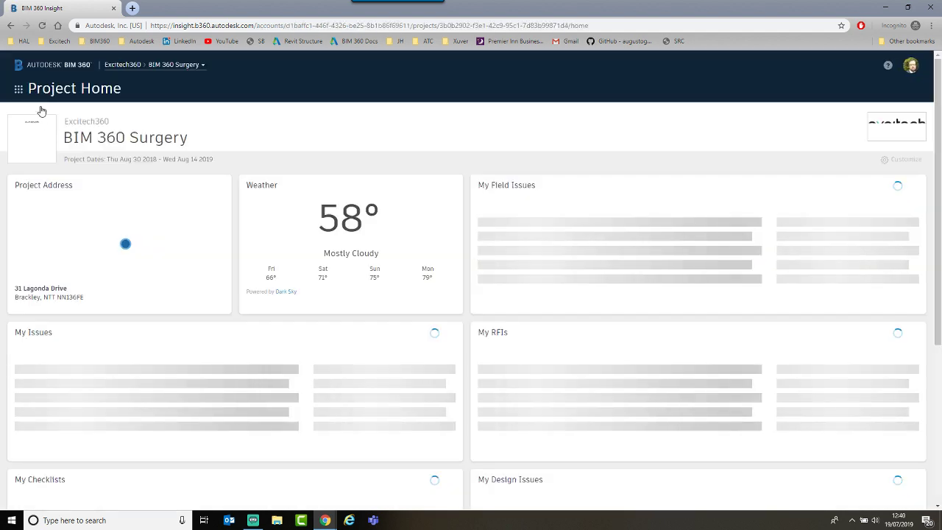
pyautogui.click(18, 89)
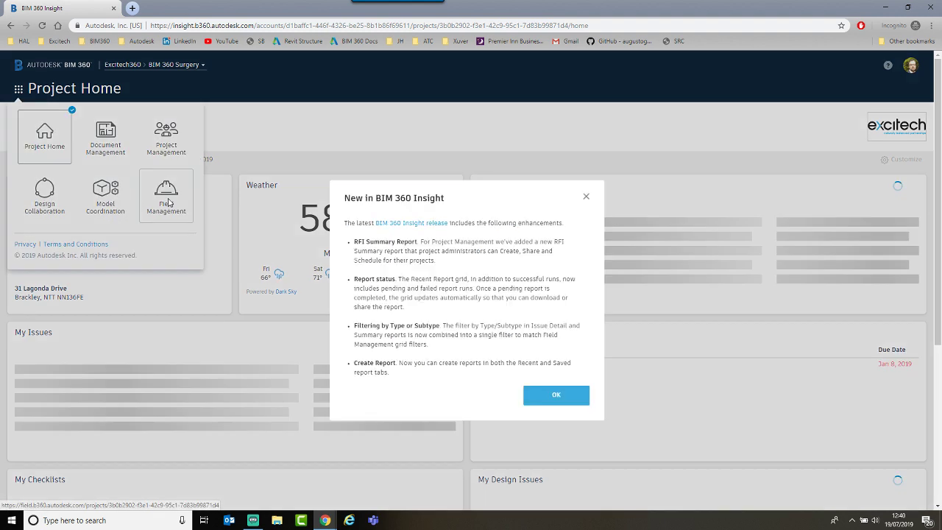
pyautogui.click(169, 203)
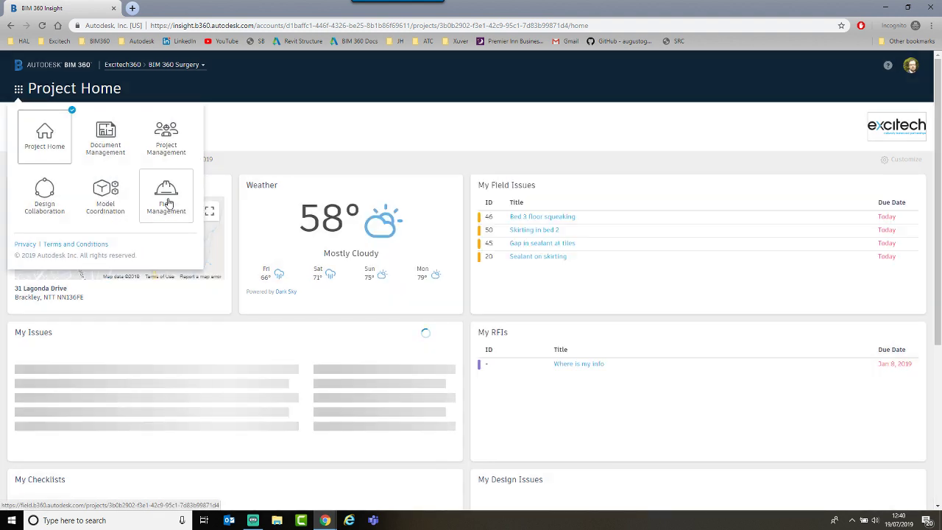
pyautogui.click(169, 202)
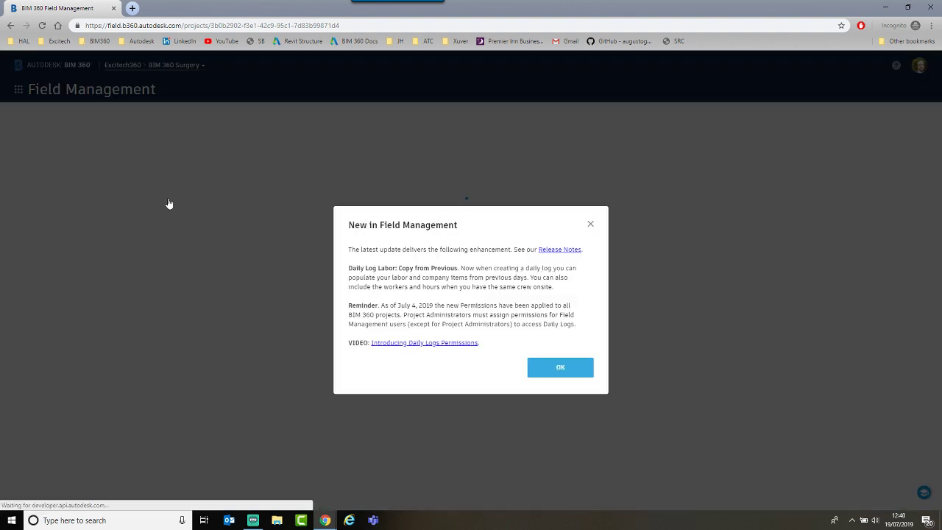
pyautogui.click(169, 203)
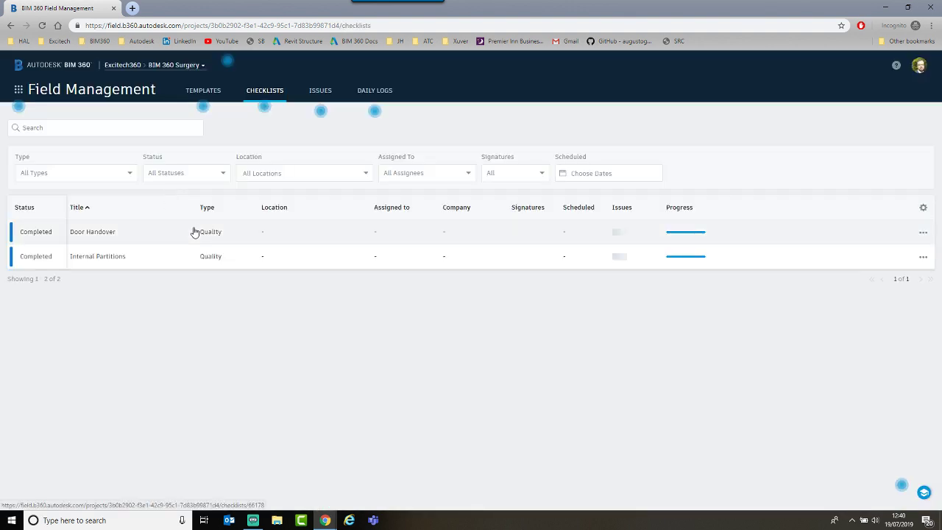
# - Open the daily logs and examine the July 19, 2019 log and the permissions notice above it
pyautogui.click(373, 95)
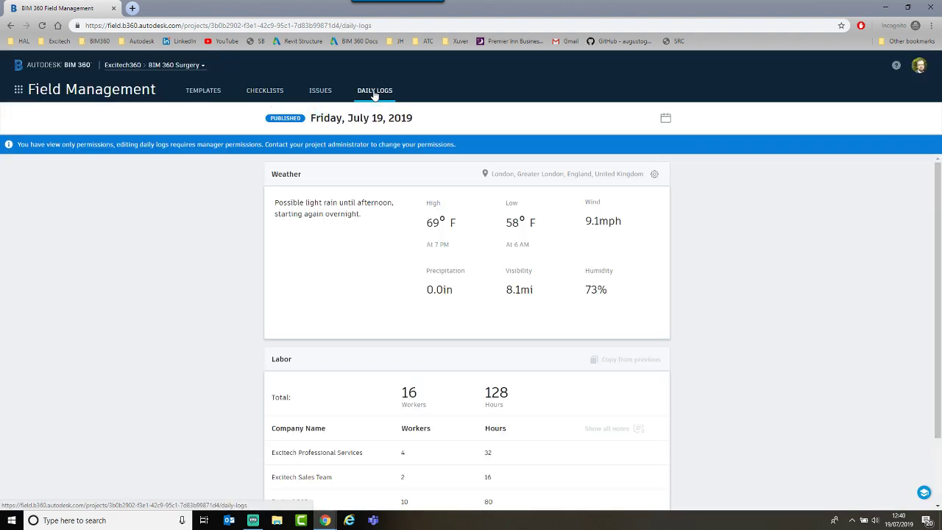
pyautogui.click(42, 153)
pyautogui.click(42, 154)
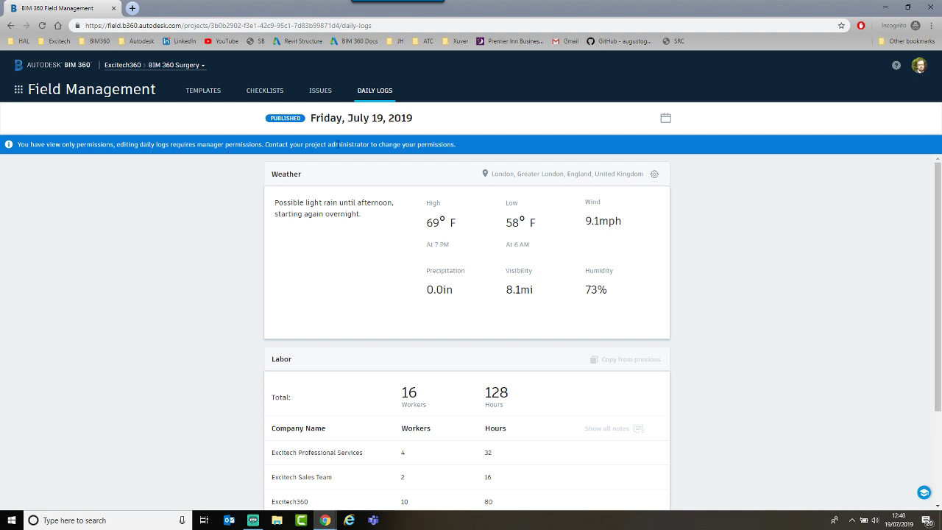
pyautogui.scroll(-2, 356, 295)
pyautogui.scroll(2, 346, 307)
# - Open the daily log for July 18, 2019 and look through its weather, labor and notes sections
pyautogui.click(664, 112)
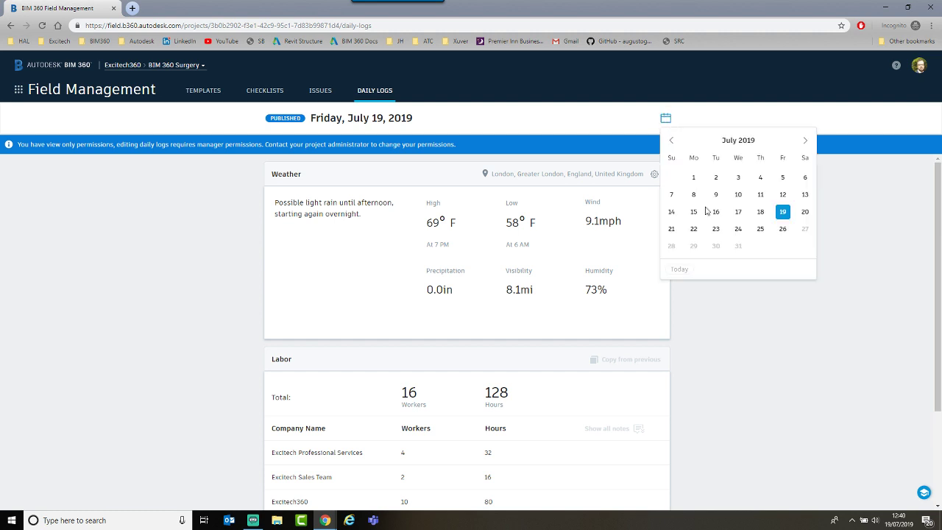
pyautogui.click(760, 214)
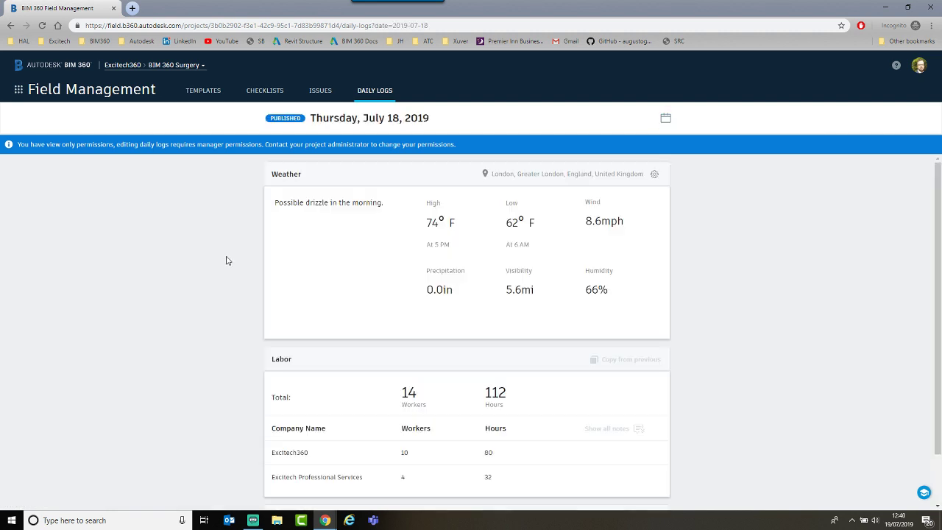
pyautogui.scroll(-1, 293, 316)
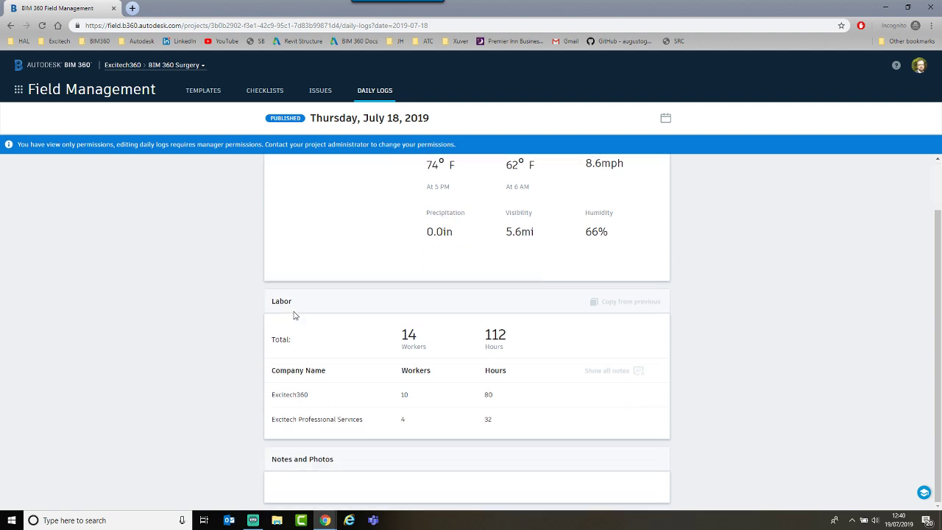
pyautogui.scroll(1, 293, 315)
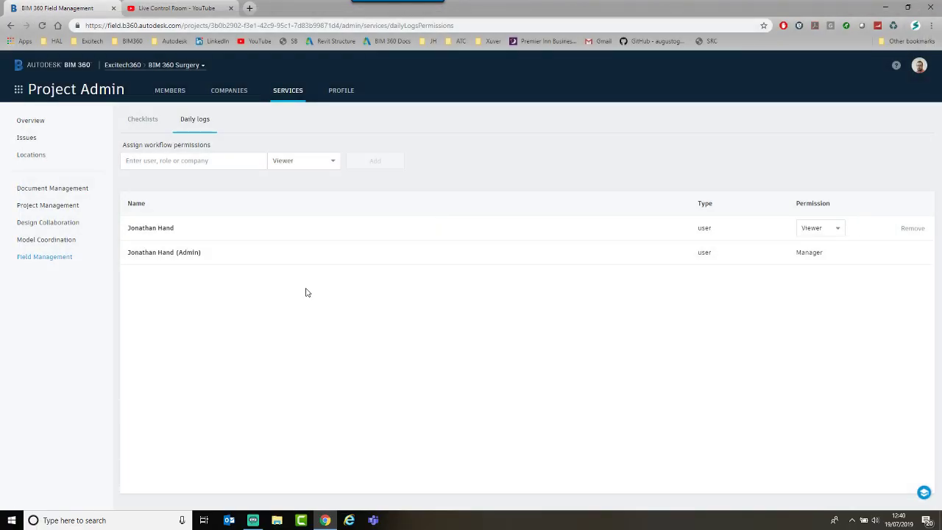
# - Open the daily logs in Field Management and look through the July 19, 2019 log
pyautogui.click(18, 89)
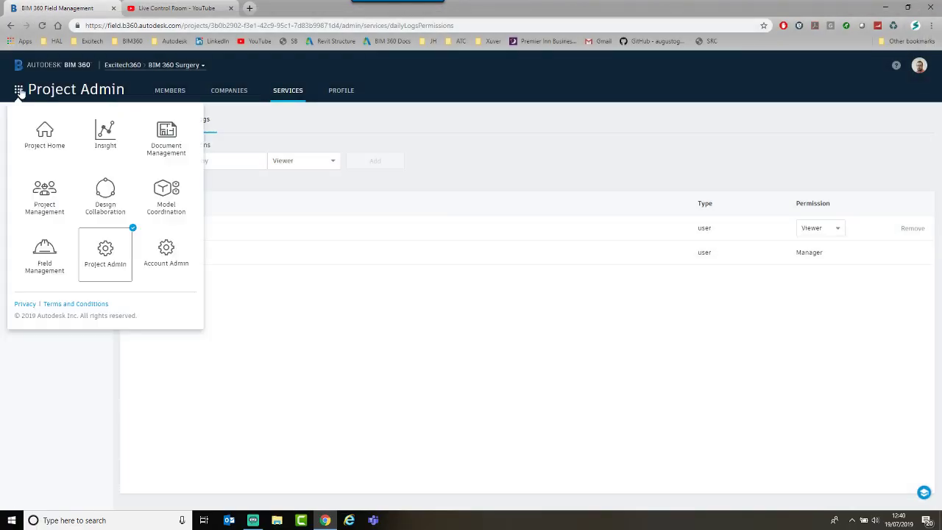
pyautogui.click(40, 257)
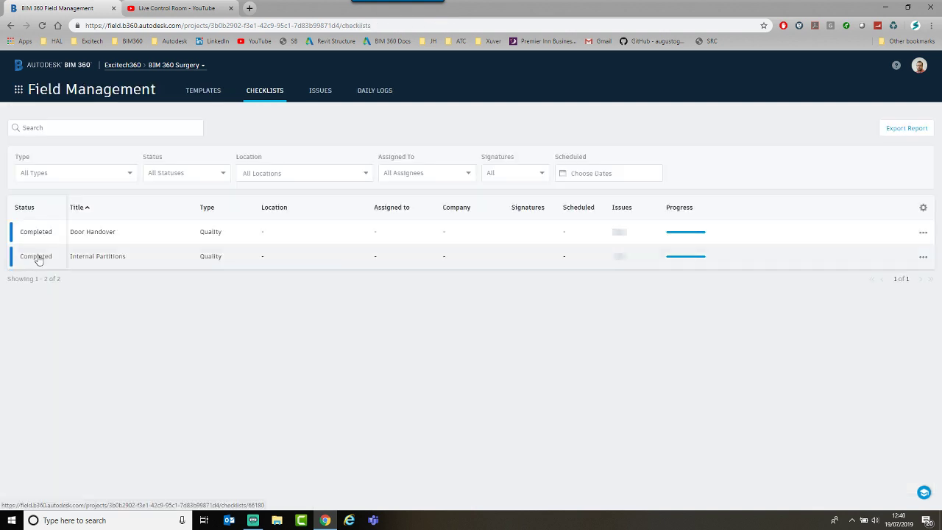
pyautogui.click(373, 94)
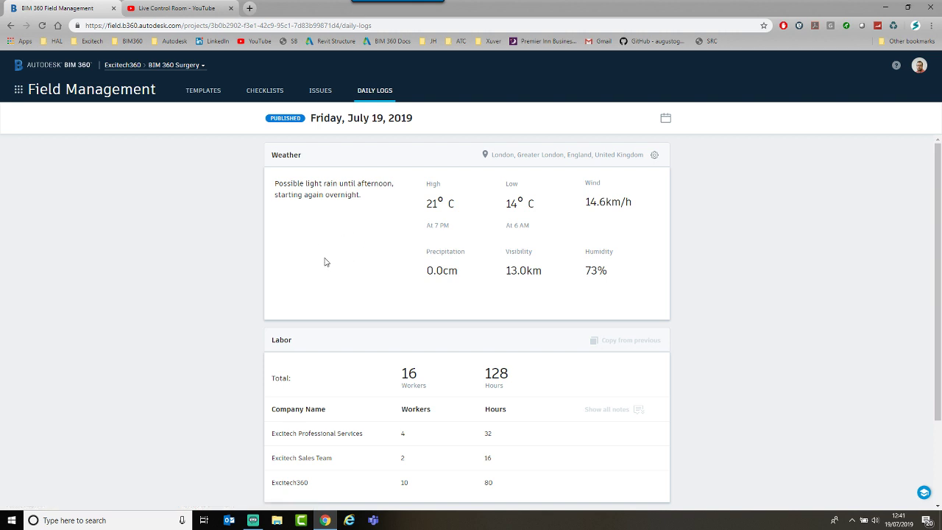
pyautogui.scroll(-2, 400, 366)
pyautogui.scroll(2, 472, 369)
# - View the daily log for July 16, 2019 and open the empty log for July 15, 2019
pyautogui.click(666, 119)
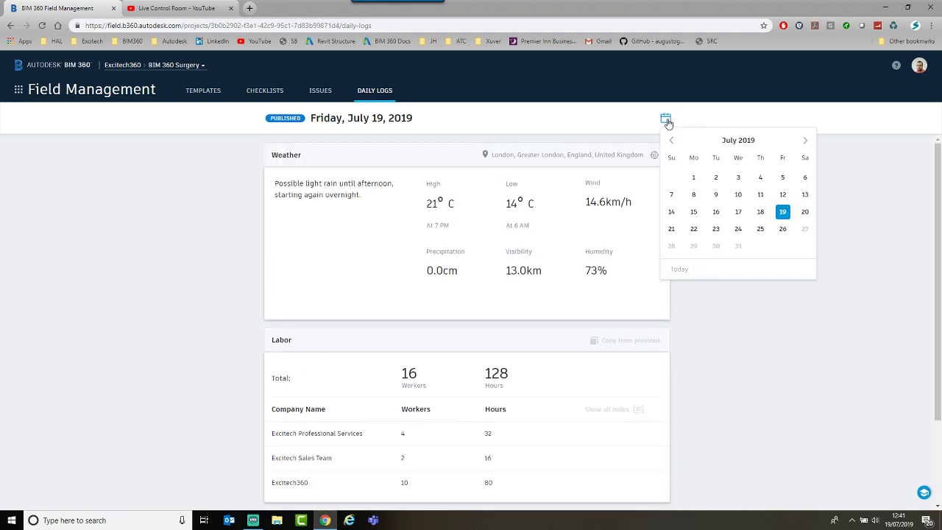
pyautogui.click(717, 212)
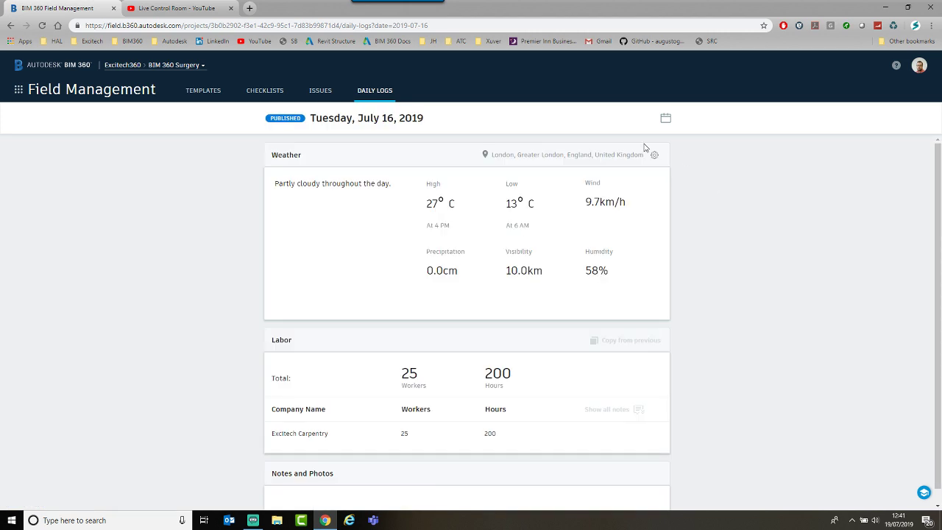
pyautogui.click(665, 119)
pyautogui.click(695, 212)
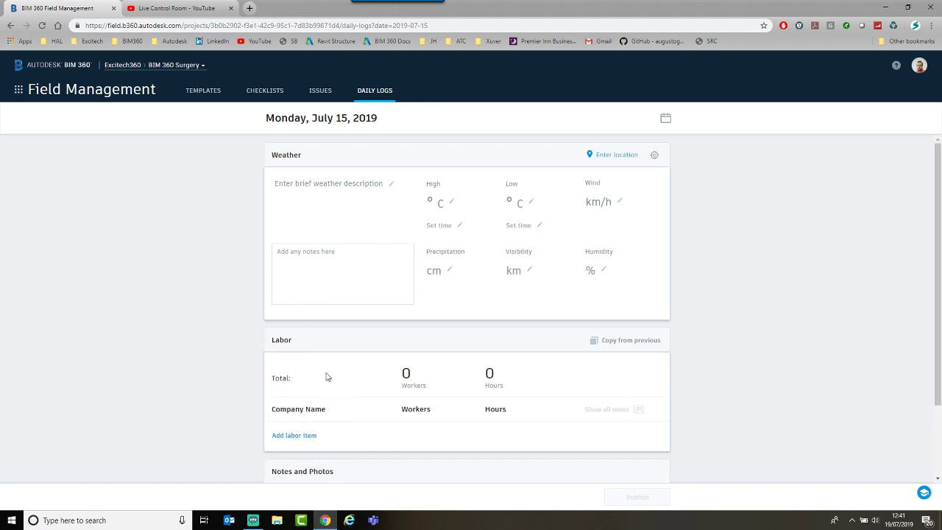
# - Copy all three companies' labor entries from the July 19, 2019 log into the July 15 log, including workers and hours
pyautogui.click(618, 344)
pyautogui.click(621, 345)
pyautogui.click(621, 345)
pyautogui.click(621, 345)
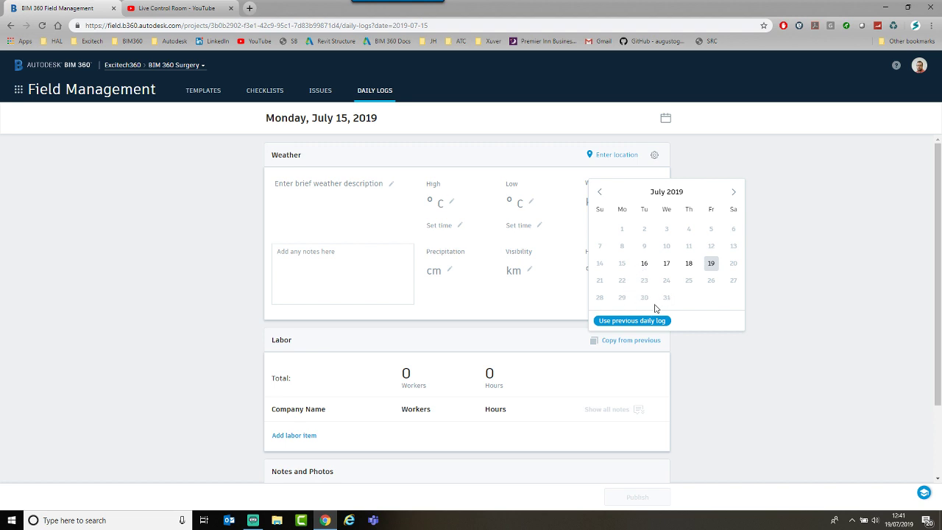
pyautogui.click(711, 264)
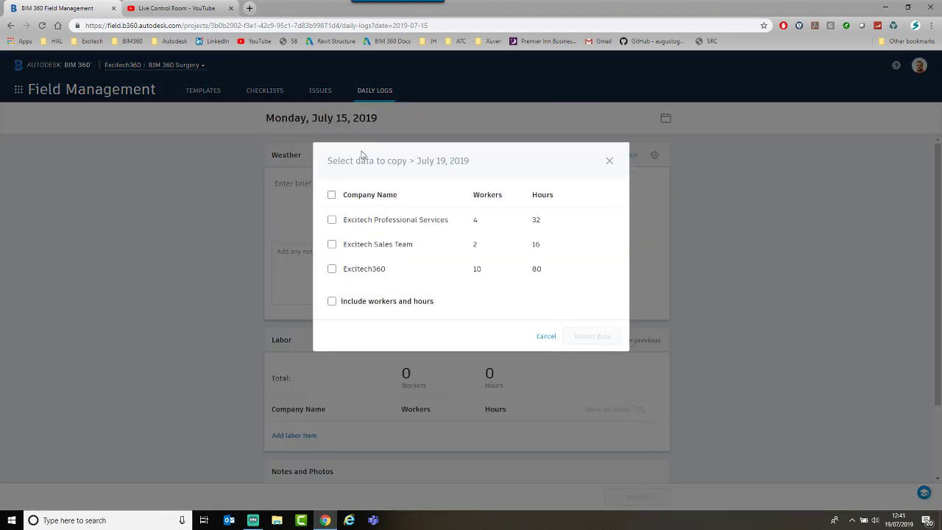
pyautogui.click(406, 162)
pyautogui.click(331, 220)
pyautogui.click(332, 245)
pyautogui.click(332, 269)
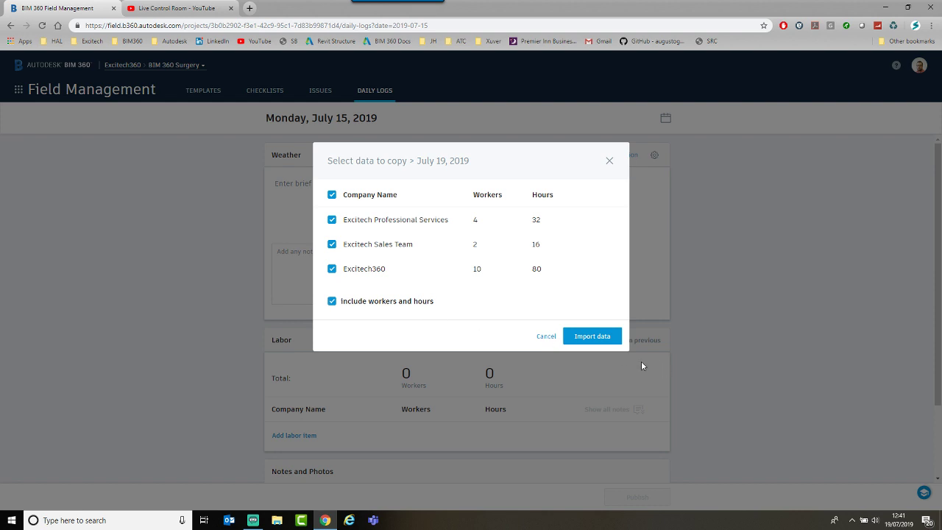
pyautogui.click(614, 340)
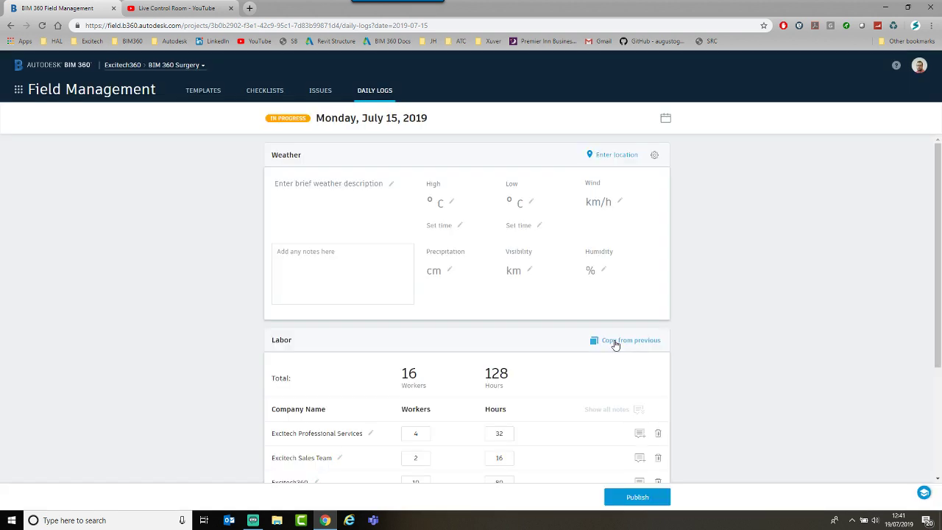
# - Publish the July 15, 2019 daily log and check its labor and weather sections
pyautogui.scroll(-3, 600, 337)
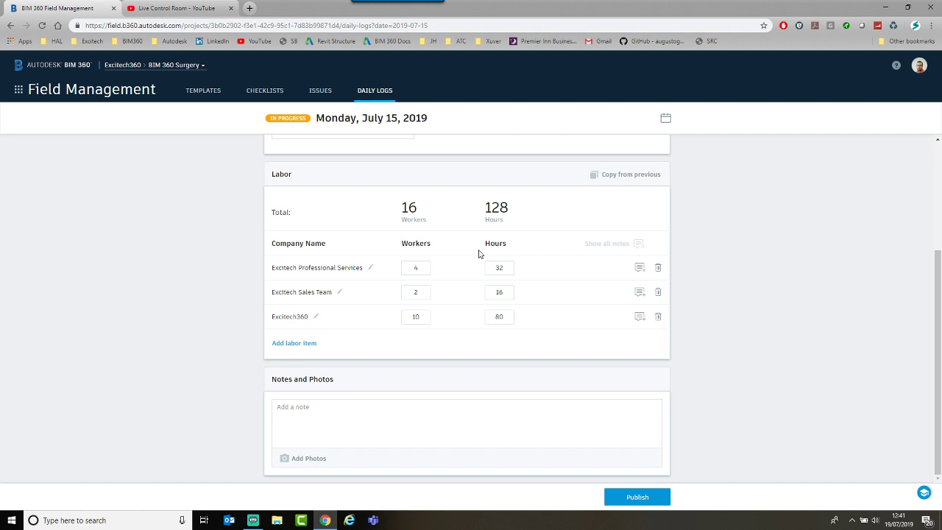
pyautogui.click(646, 498)
pyautogui.click(590, 309)
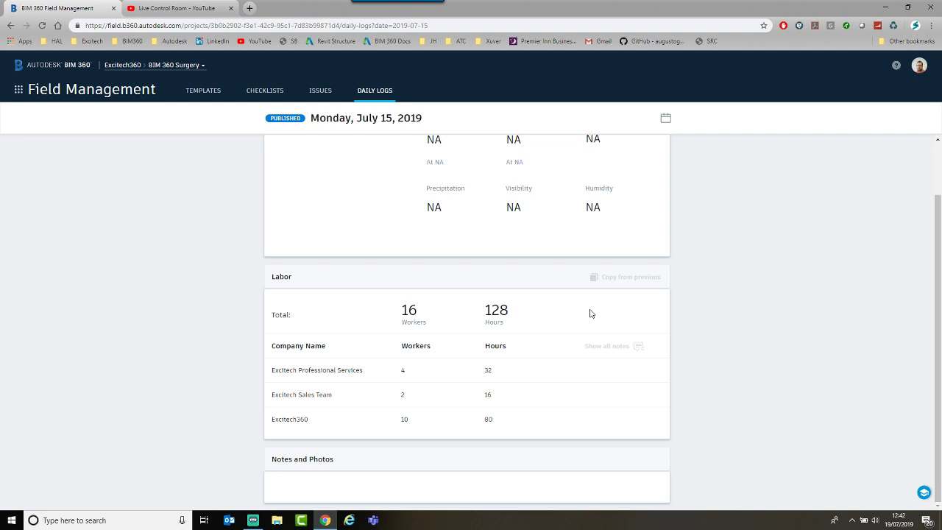
pyautogui.scroll(2, 559, 324)
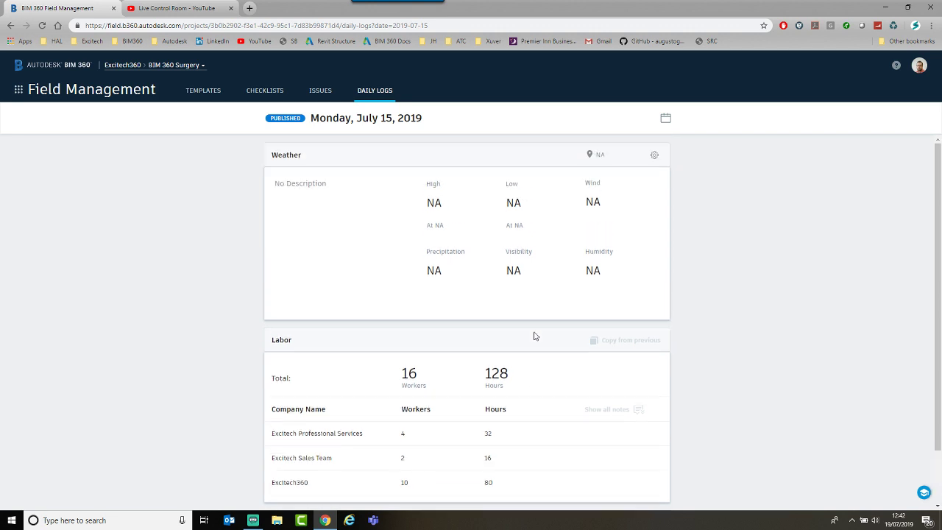
# - Open the daily log for July 12, 2019 and add Excitech Construction as a labor item
pyautogui.click(666, 118)
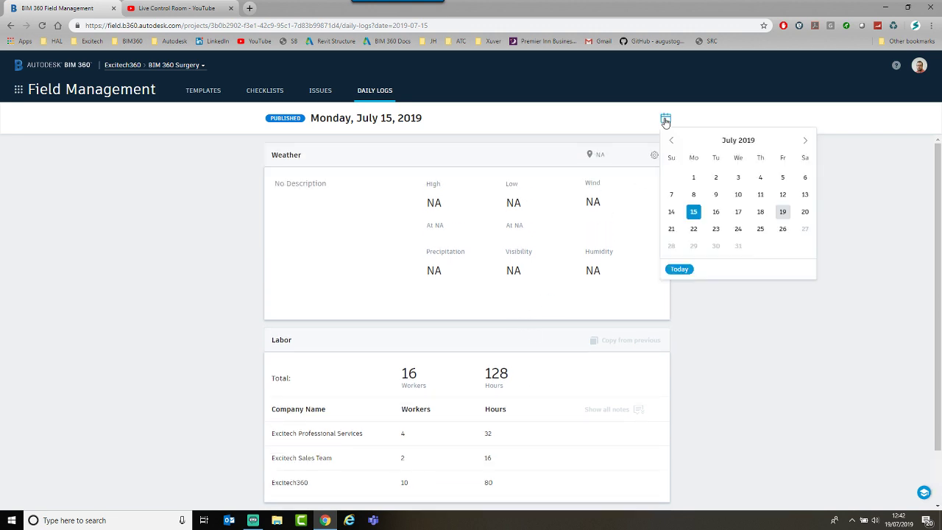
pyautogui.click(783, 195)
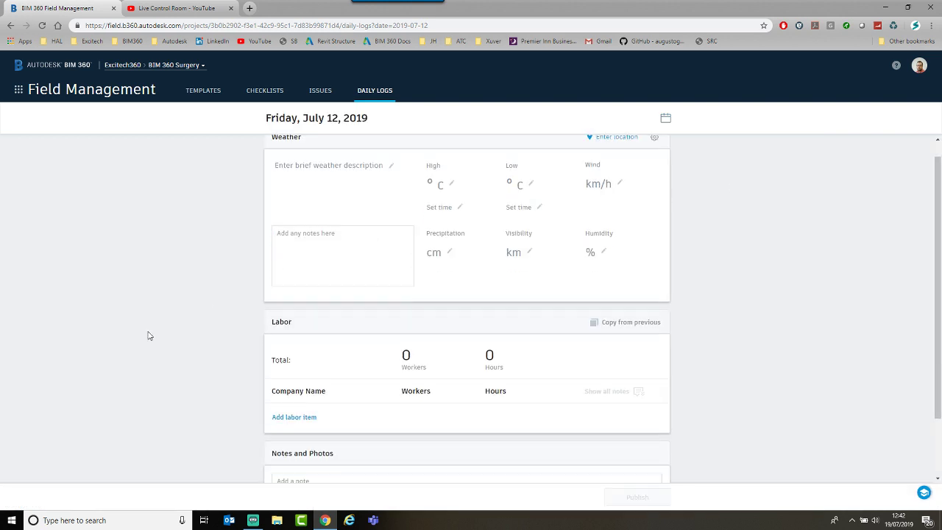
pyautogui.scroll(-2, 162, 361)
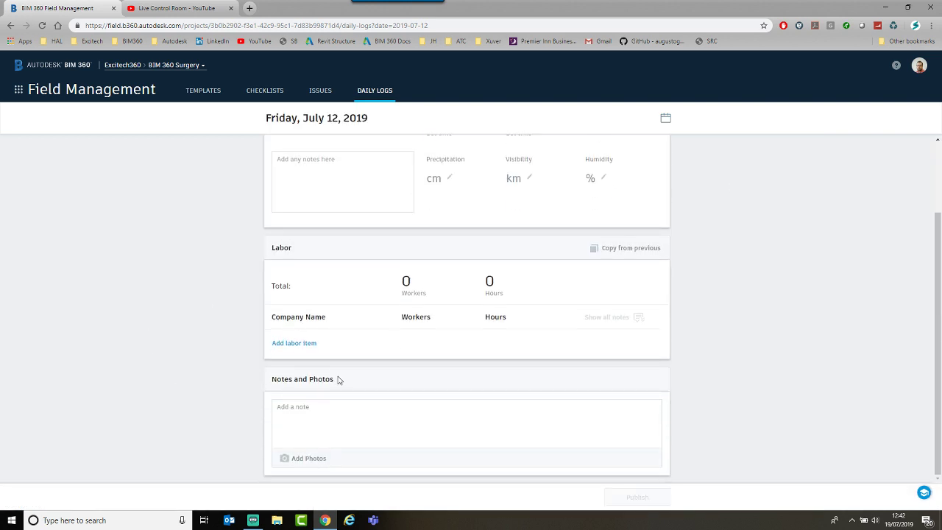
pyautogui.click(294, 344)
pyautogui.click(304, 359)
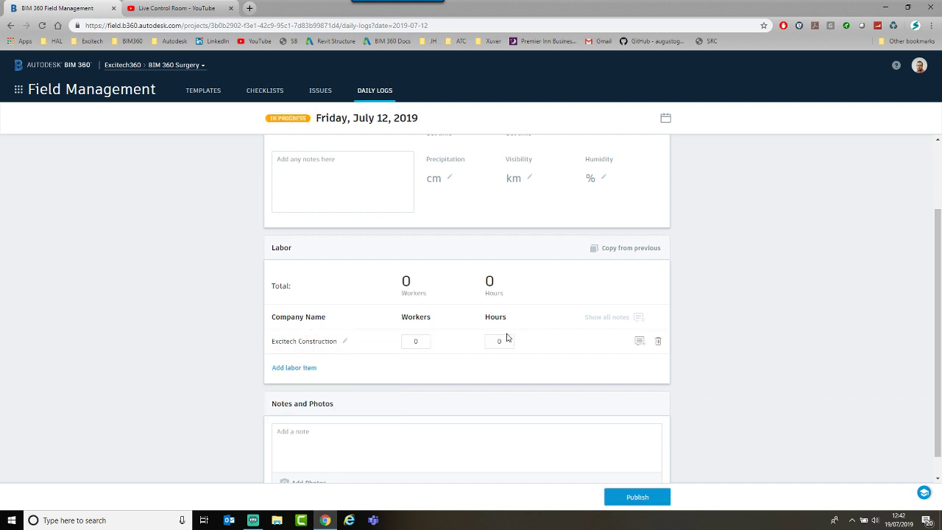
# - Try to copy labor data into the July 12, 2019 log using the previous daily log
pyautogui.click(618, 250)
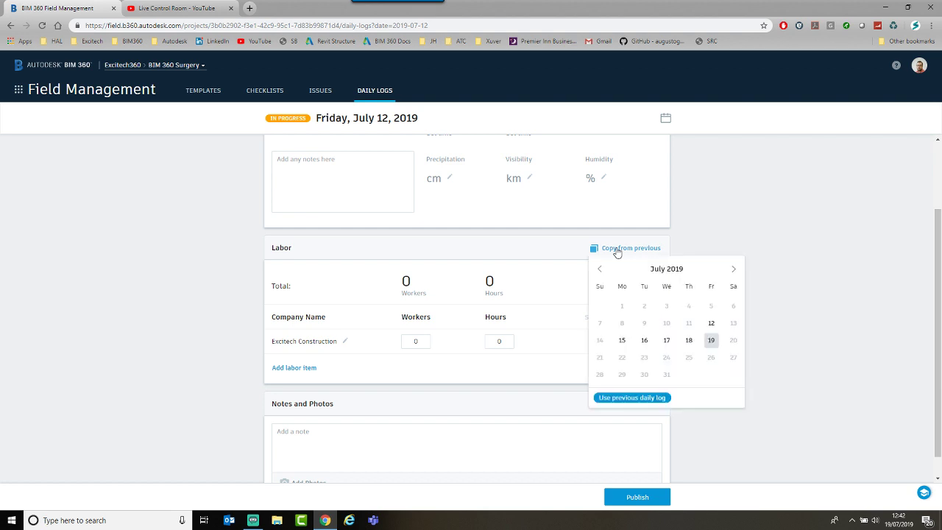
pyautogui.click(633, 399)
pyautogui.click(633, 398)
pyautogui.click(633, 398)
pyautogui.click(635, 398)
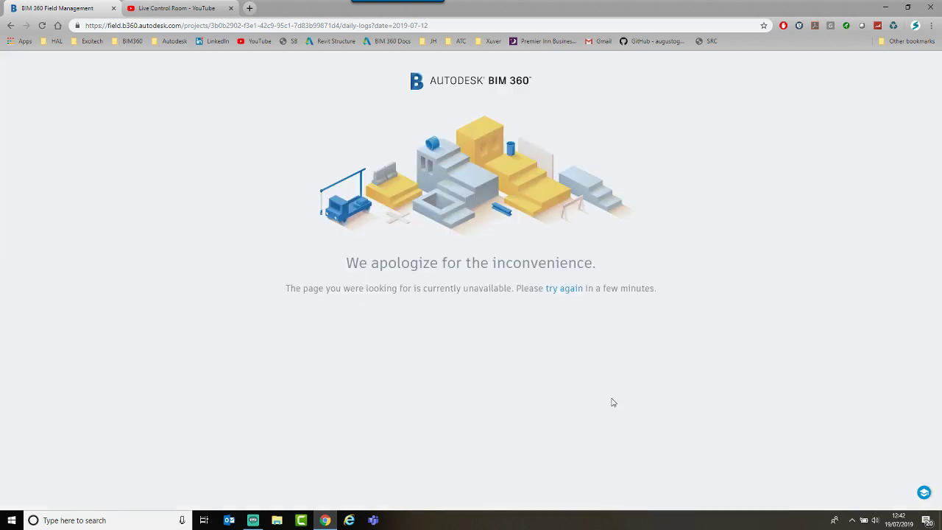
# - Reopen the BIM 360 login page, sign in with the saved account e-mail and account password, and open Account Admin
pyautogui.click(10, 28)
pyautogui.click(10, 28)
pyautogui.click(131, 41)
pyautogui.click(158, 61)
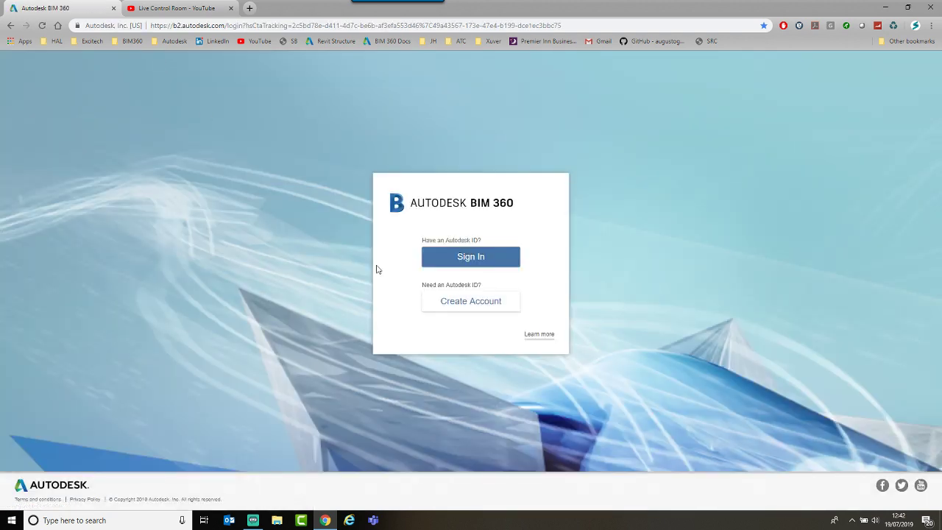
pyautogui.click(459, 257)
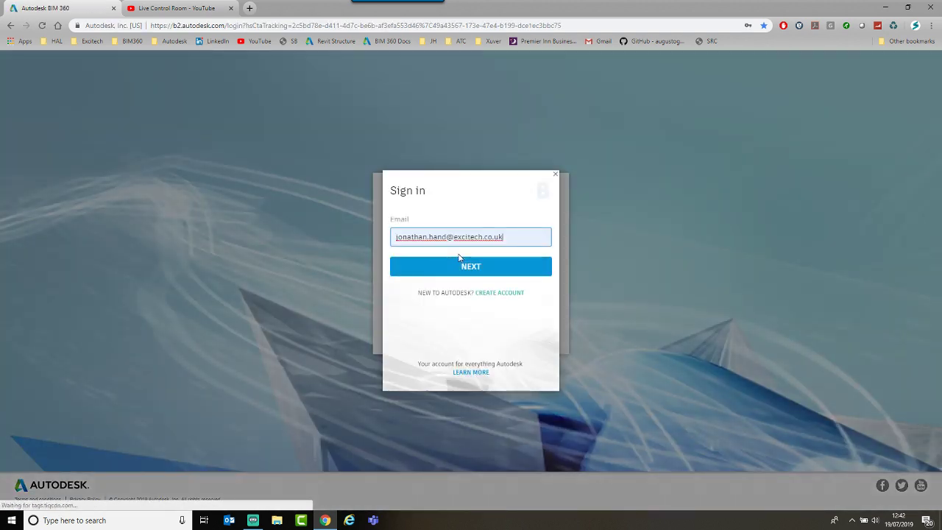
pyautogui.click(486, 270)
pyautogui.click(471, 300)
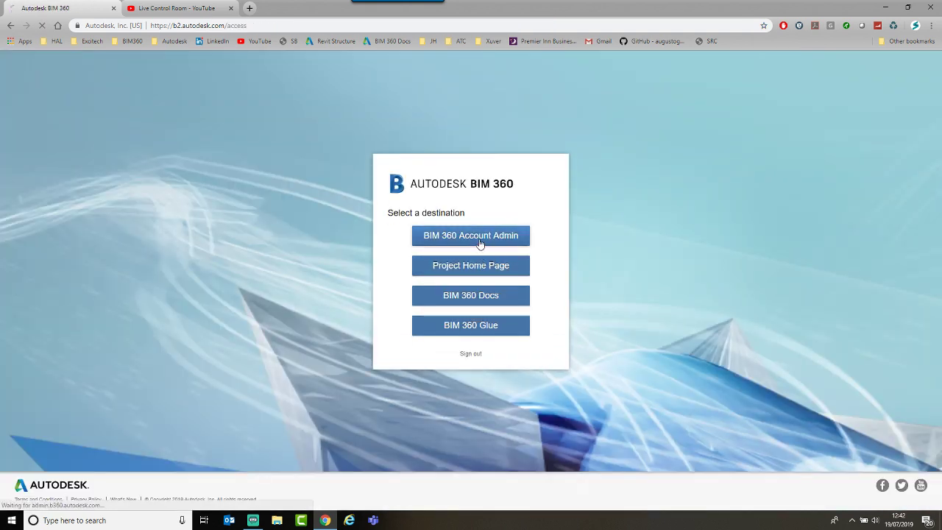
pyautogui.click(480, 243)
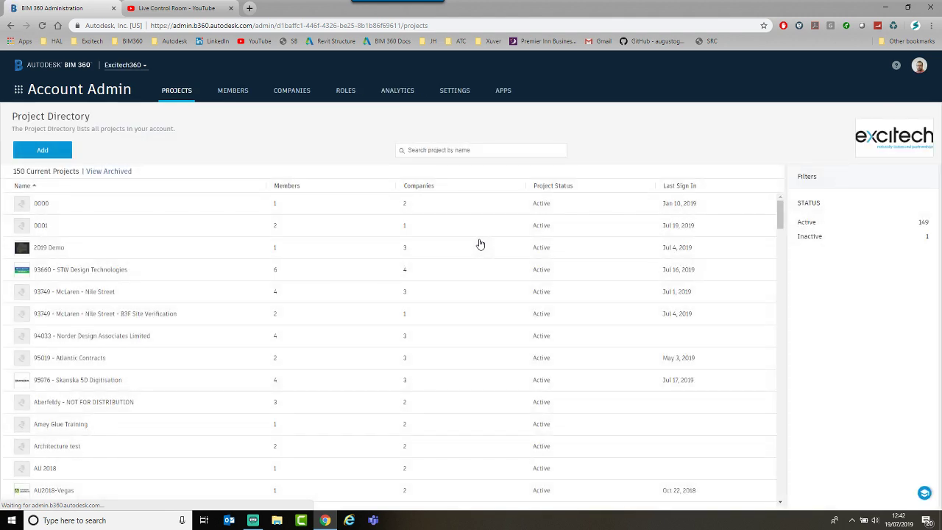
# - Search the project directory for "surg" and open the BIM 360 Surgery project
pyautogui.click(123, 66)
pyautogui.click(425, 151)
pyautogui.write('surg')
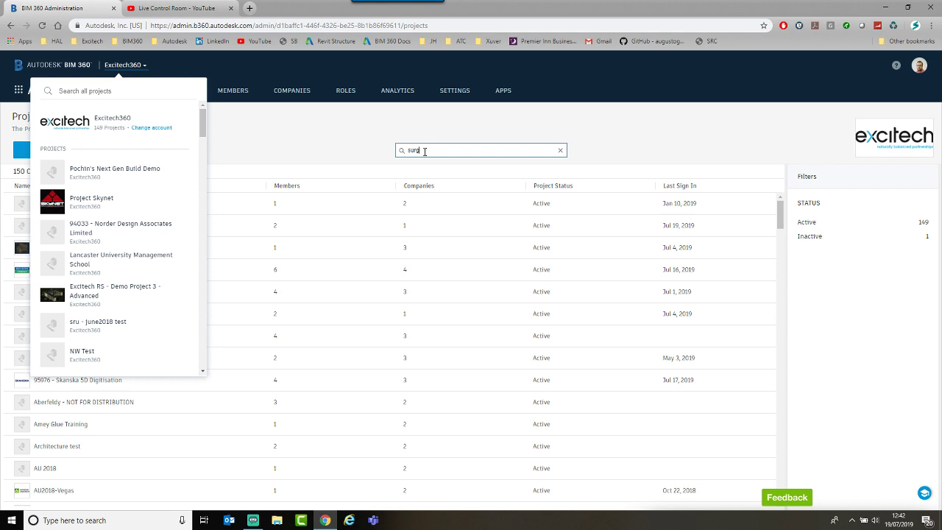
pyautogui.click(426, 162)
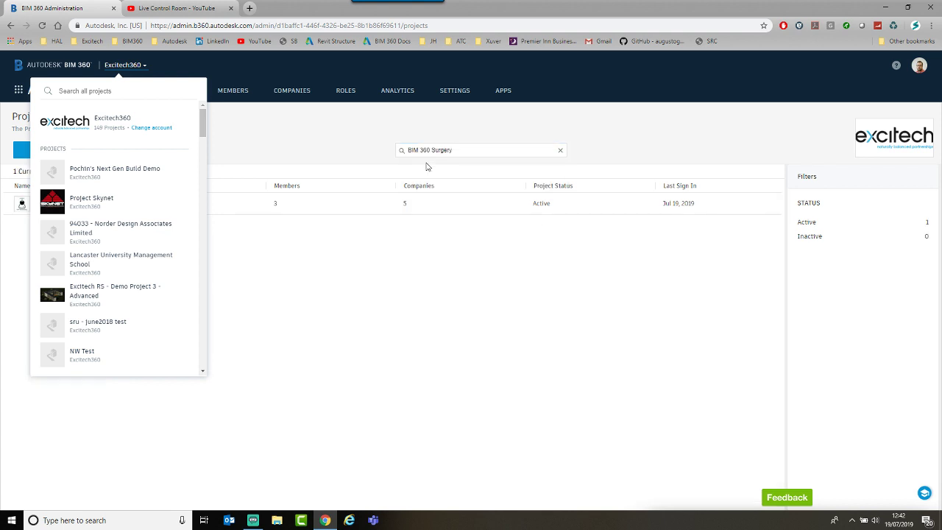
pyautogui.click(259, 128)
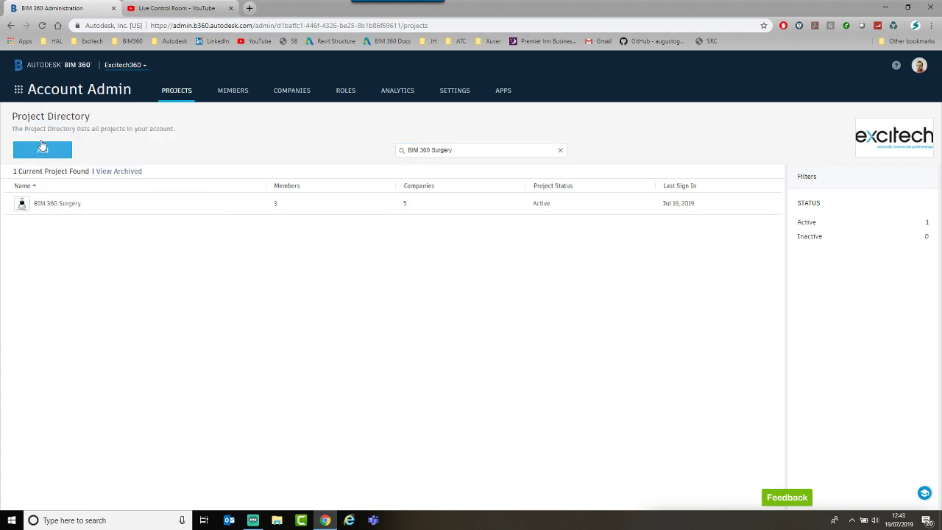
pyautogui.click(19, 89)
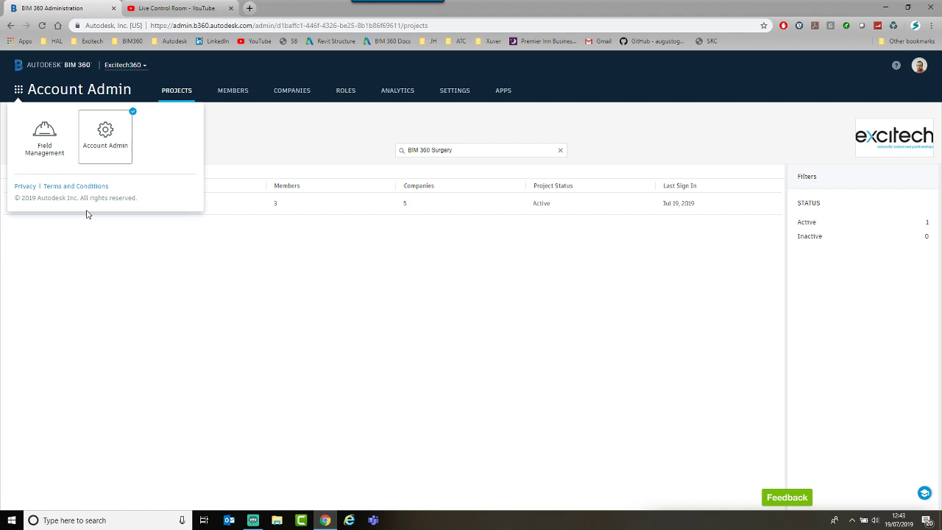
pyautogui.click(263, 142)
pyautogui.click(920, 66)
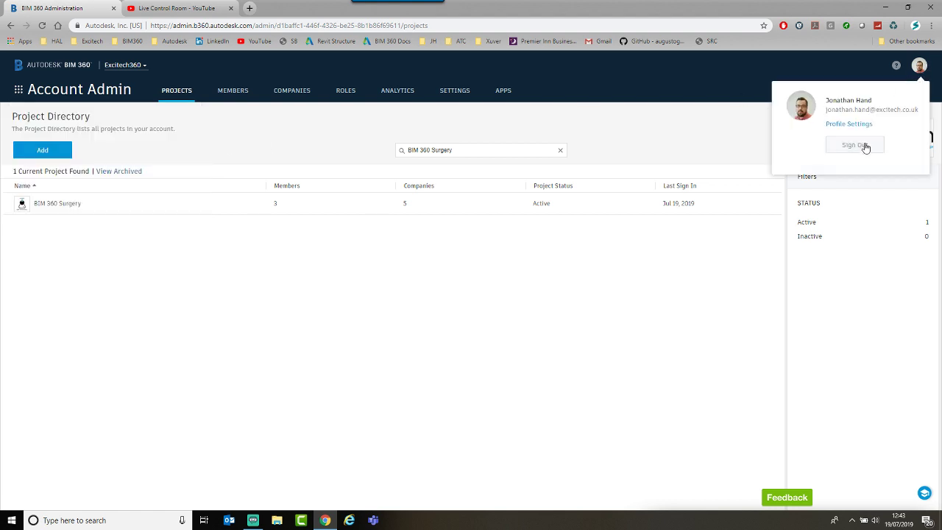
pyautogui.click(69, 204)
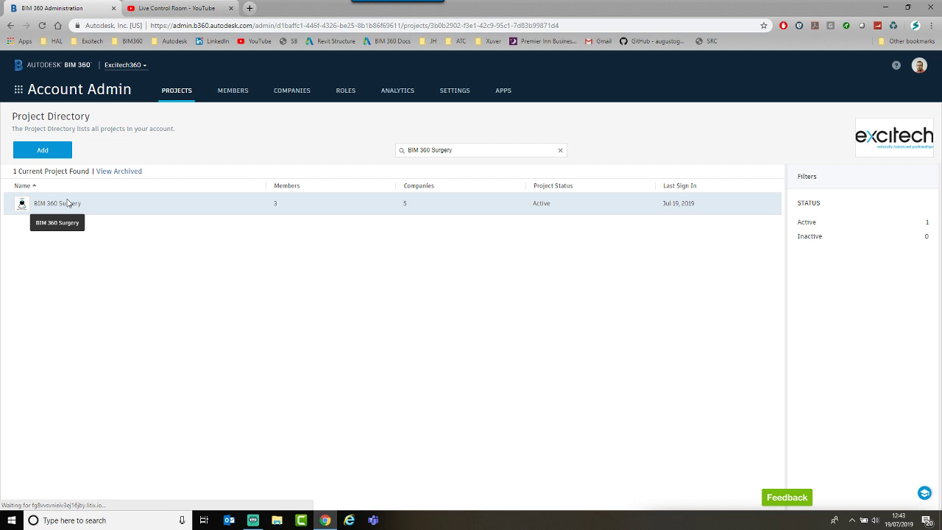
# - Switch the BIM 360 Surgery project to Field Management and open its daily logs
pyautogui.click(19, 89)
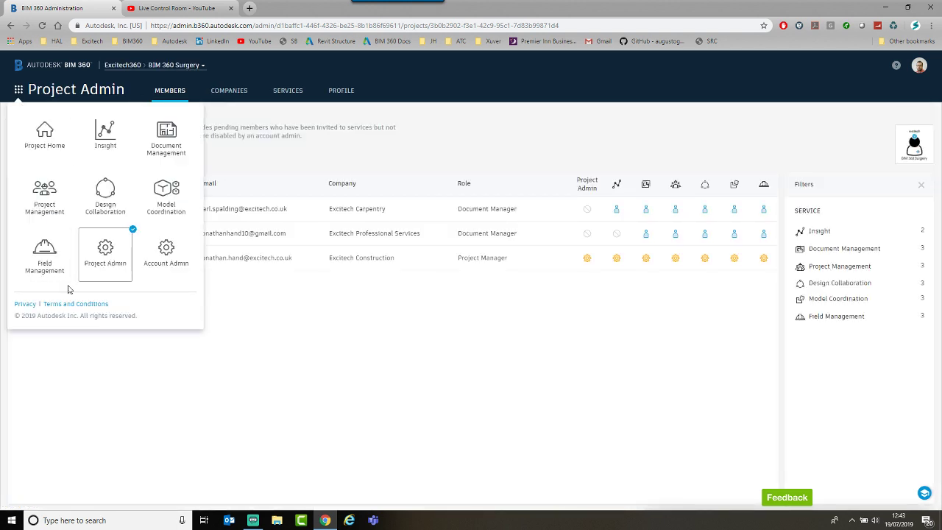
pyautogui.click(46, 254)
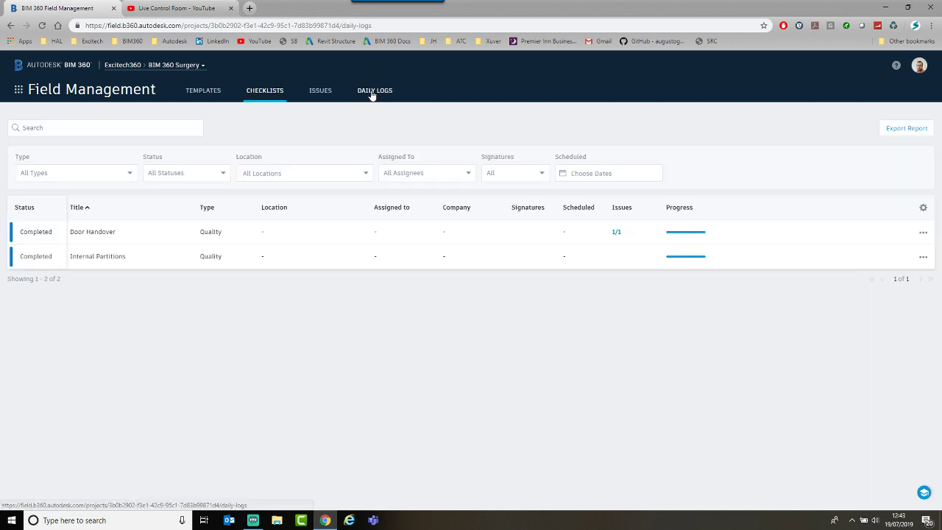
pyautogui.click(373, 94)
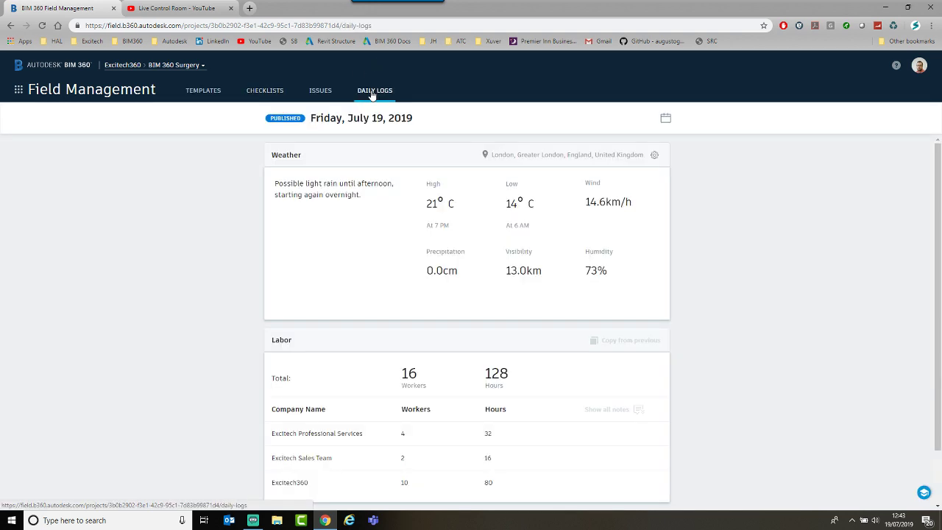
# - View the published July 15, 2019 daily log and open the empty log for July 14, 2019
pyautogui.click(666, 119)
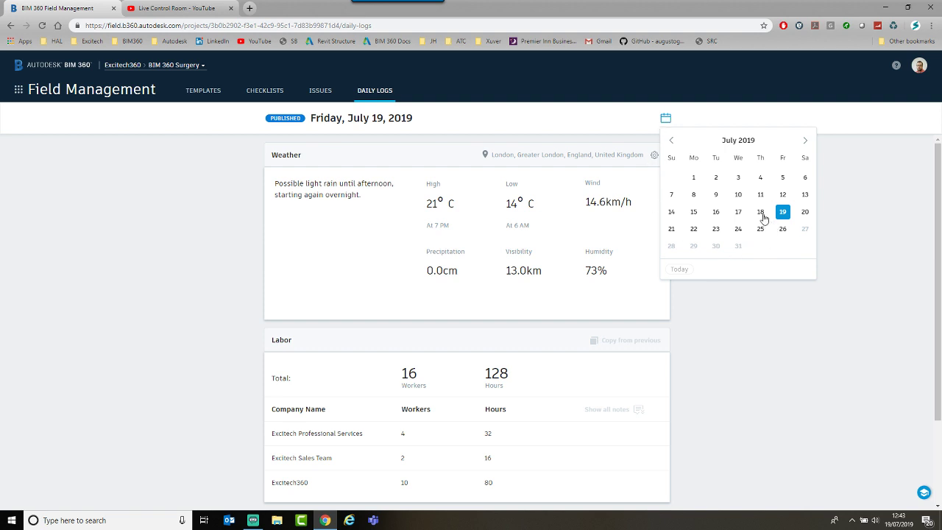
pyautogui.click(695, 213)
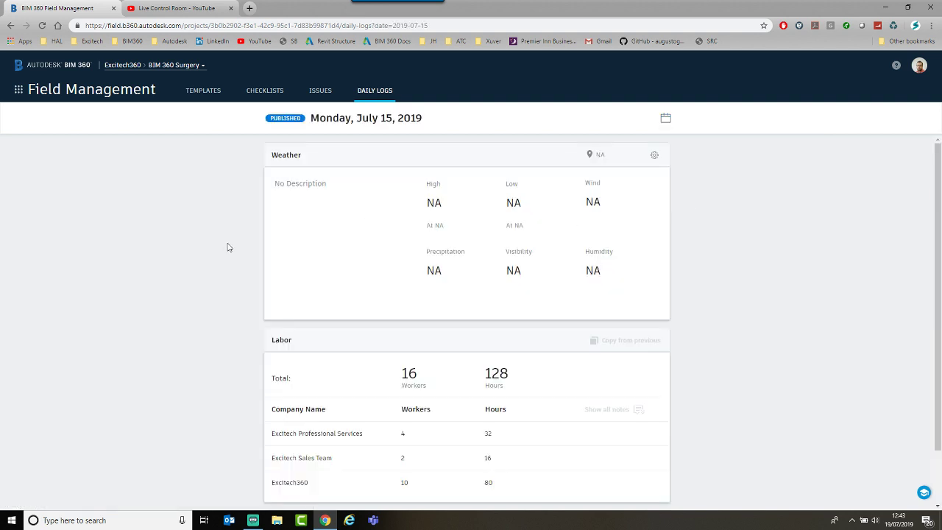
pyautogui.click(665, 119)
pyautogui.click(671, 212)
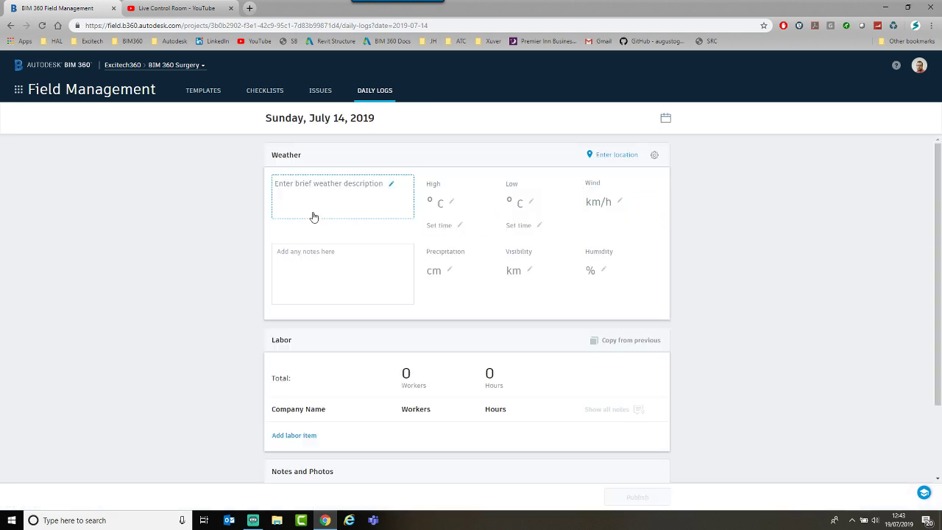
# - Copy the Excitech Construction labor entry, including workers and hours, from the July 12, 2019 daily log into the July 14 log
pyautogui.click(625, 343)
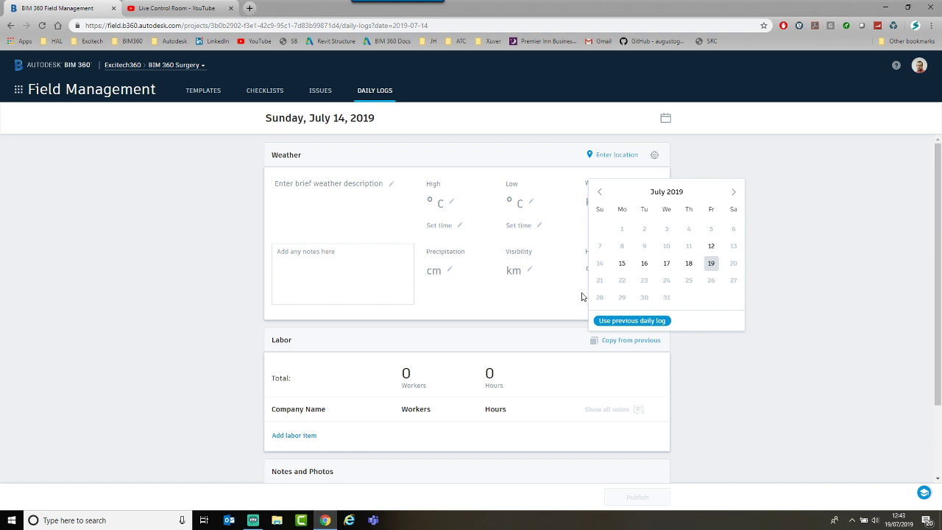
pyautogui.click(627, 321)
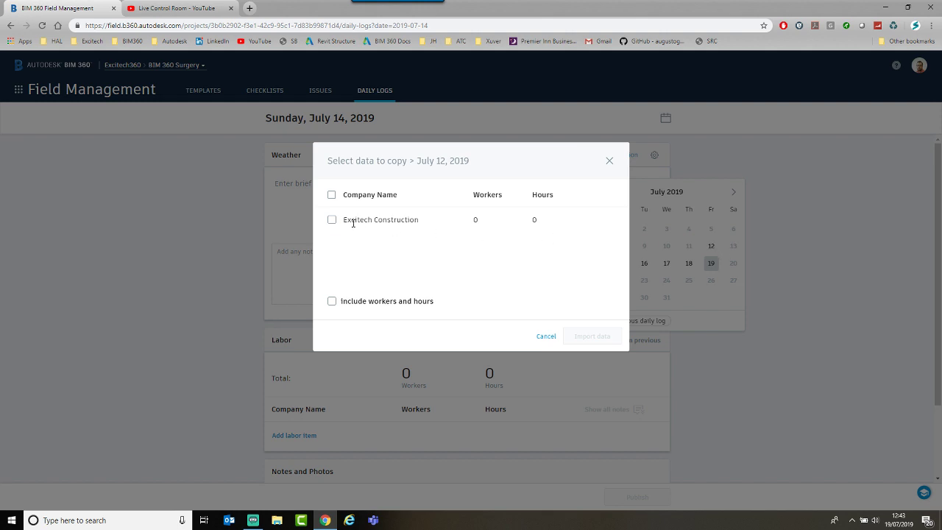
pyautogui.click(332, 220)
pyautogui.click(332, 301)
pyautogui.click(599, 339)
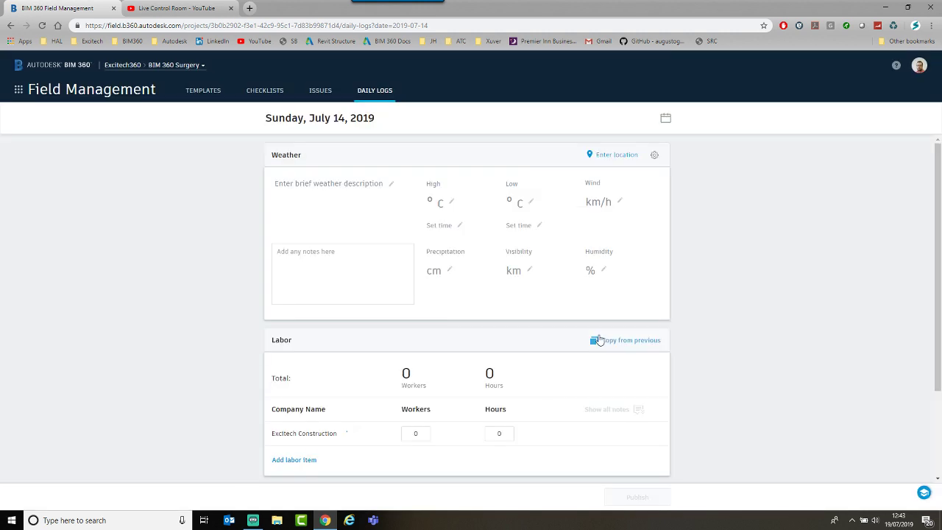
# - Set Excitech Construction's labor to 5 workers and 40 hours, and publish the July 14, 2019 daily log
pyautogui.click(417, 435)
pyautogui.write('5')
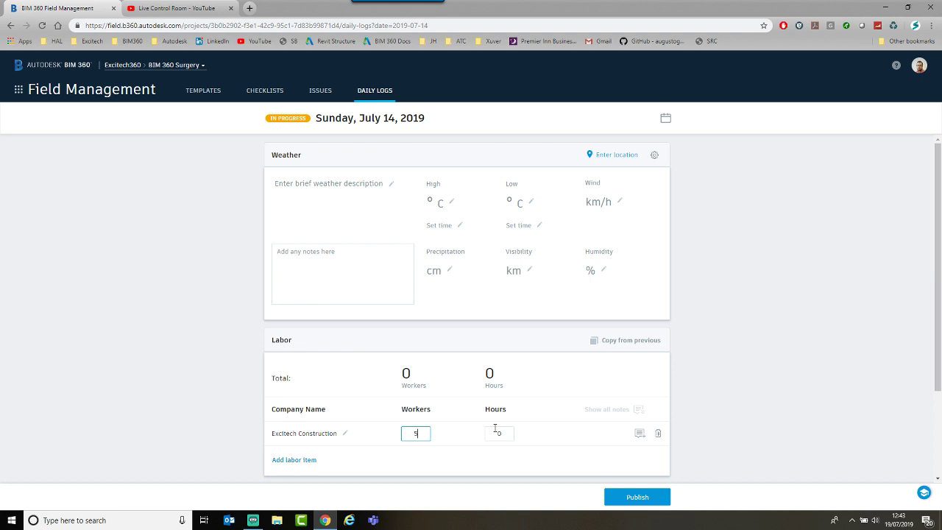
pyautogui.click(504, 433)
pyautogui.write('40')
pyautogui.scroll(-1, 523, 411)
pyautogui.click(638, 499)
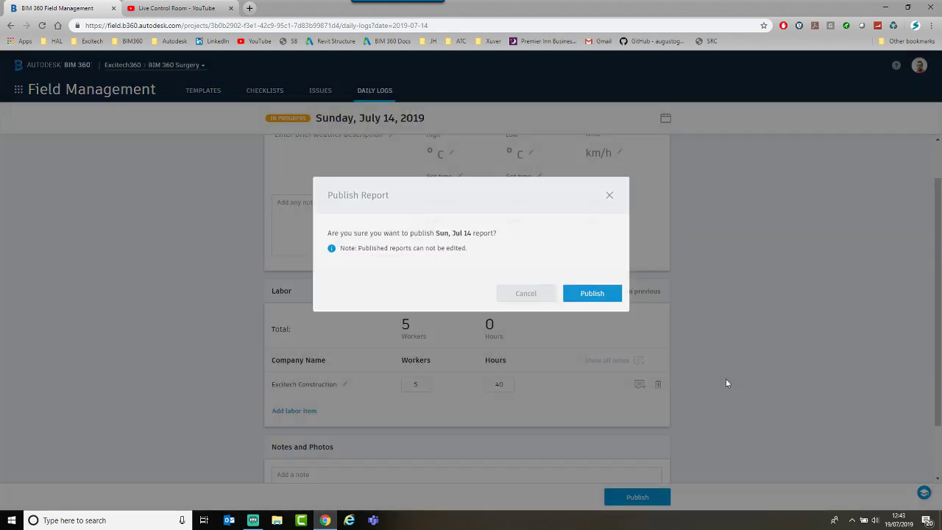
pyautogui.click(603, 313)
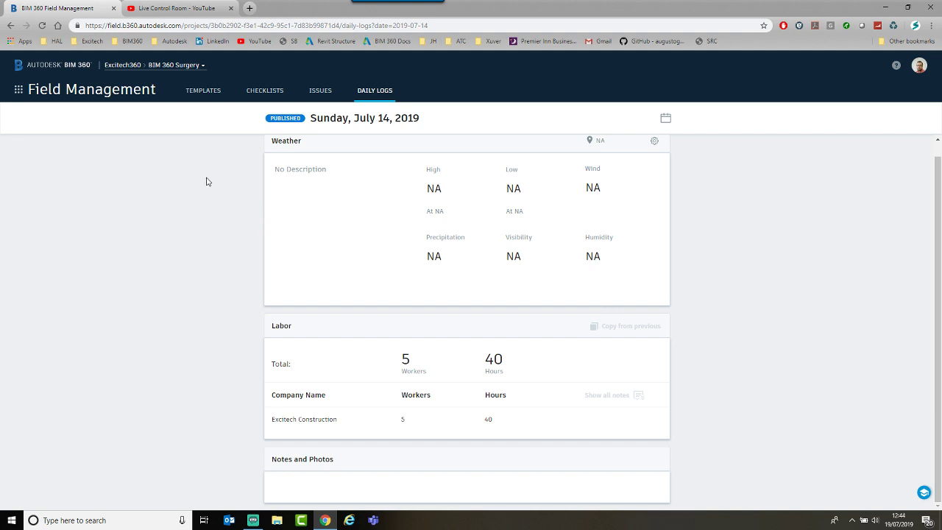
# - Open the Door Handover template for editing and expand its details to review the issue settings
pyautogui.click(210, 92)
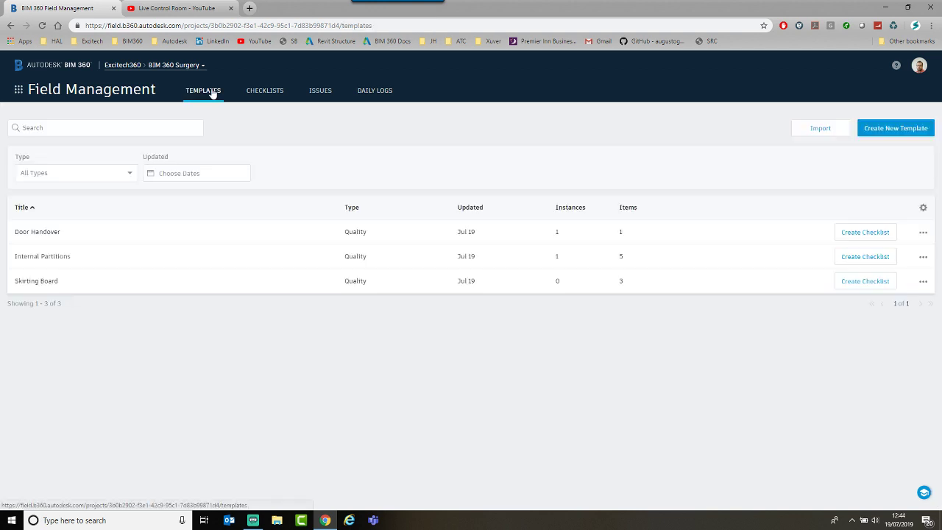
pyautogui.click(63, 231)
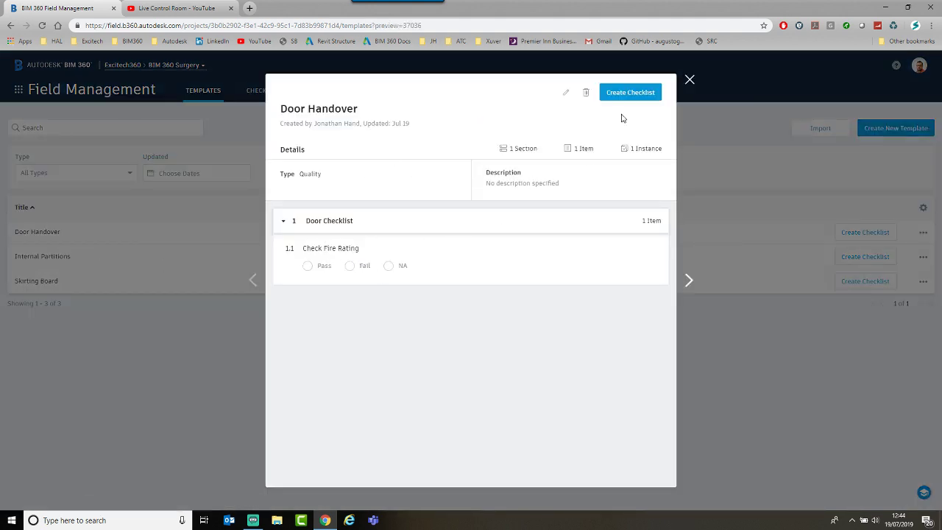
pyautogui.click(566, 93)
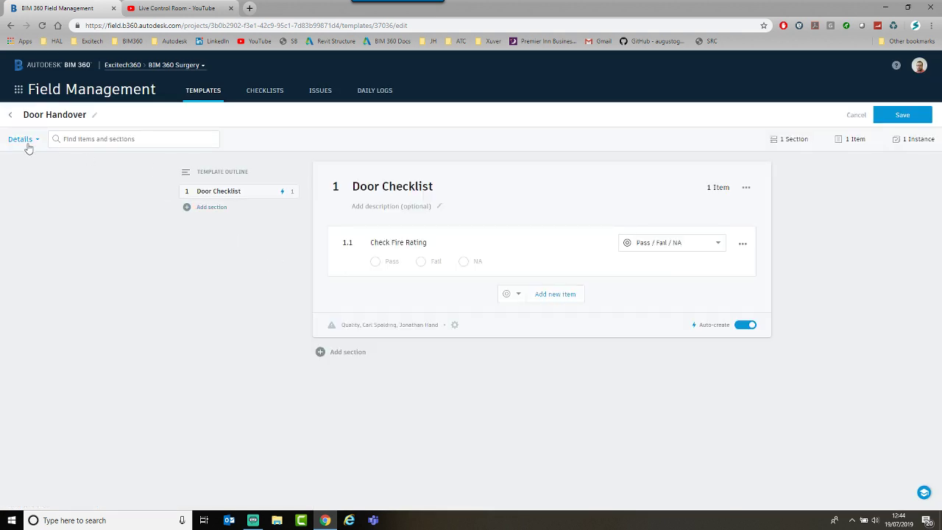
pyautogui.click(27, 143)
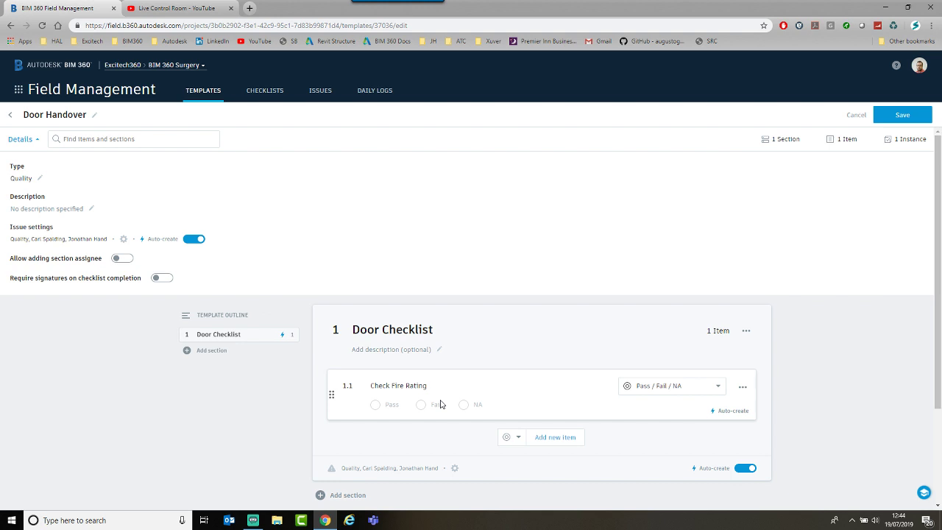
# - Open the project's checklists and check the Issues column for the Door Handover checklist
pyautogui.click(312, 102)
pyautogui.click(273, 99)
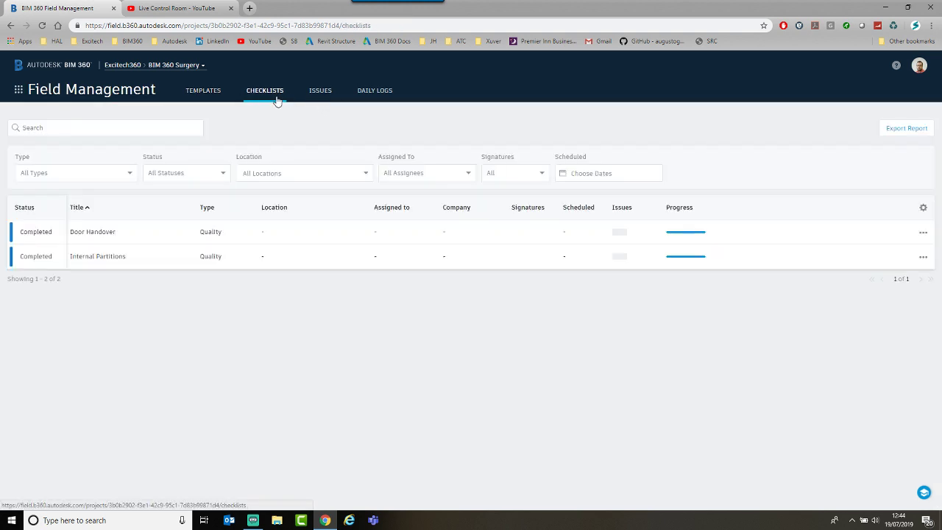
pyautogui.click(618, 233)
pyautogui.click(622, 208)
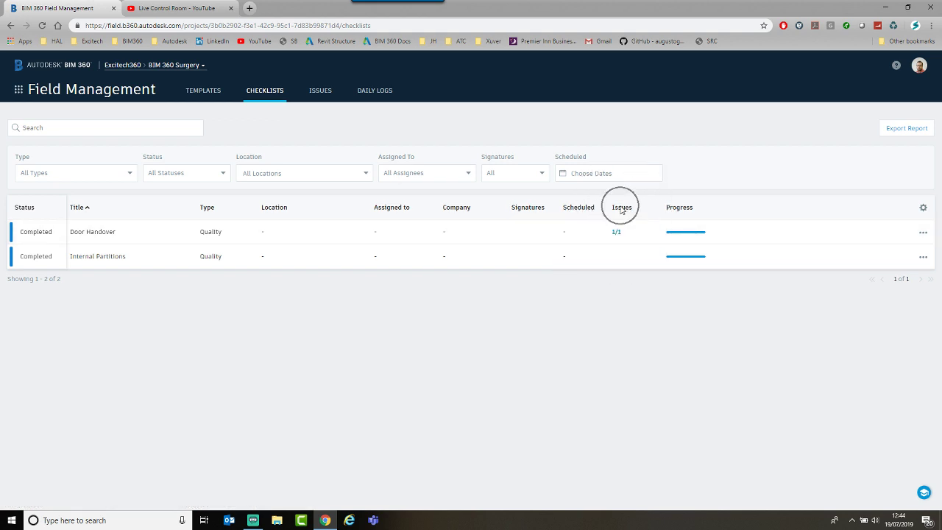
# - Toggle the Issues column off and on, and add the Last updated, Updated by and Created on columns to the checklist table
pyautogui.click(923, 207)
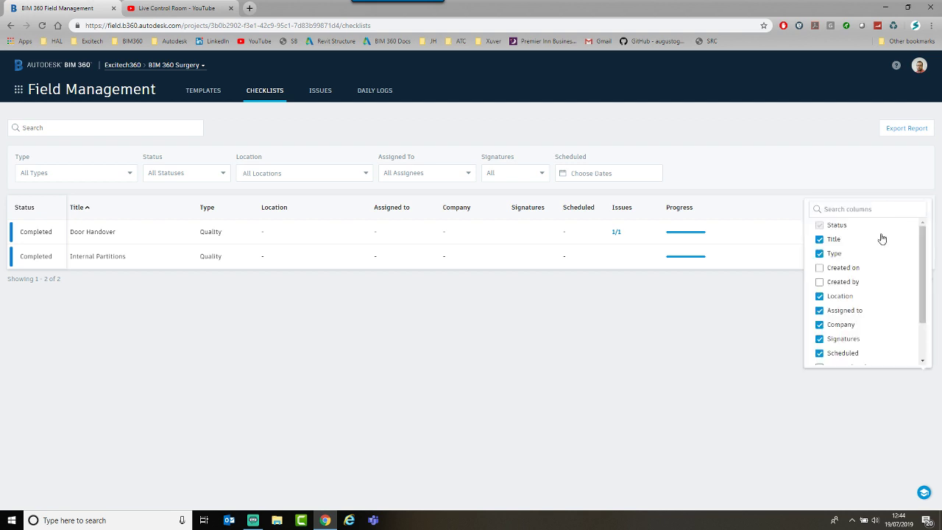
pyautogui.scroll(-2, 824, 302)
pyautogui.click(821, 331)
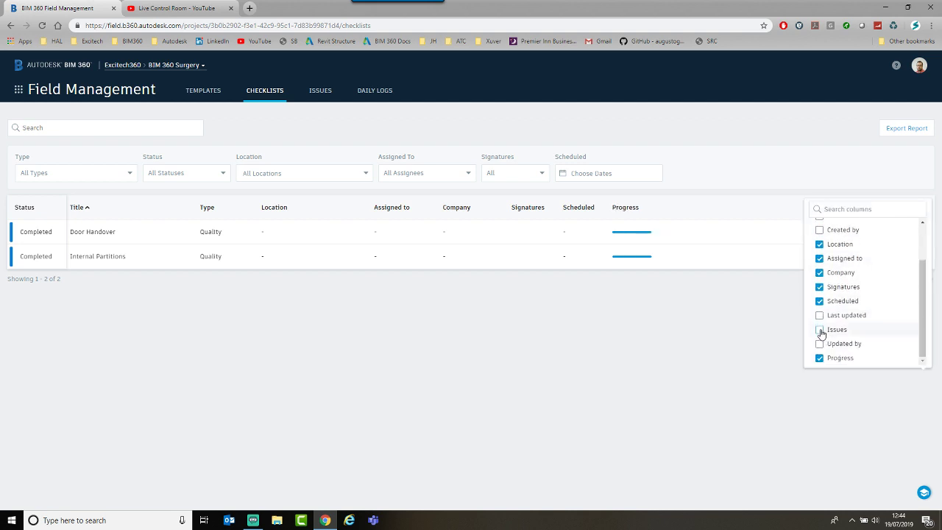
pyautogui.click(820, 315)
pyautogui.click(820, 329)
pyautogui.click(821, 346)
pyautogui.scroll(3, 846, 294)
pyautogui.click(820, 268)
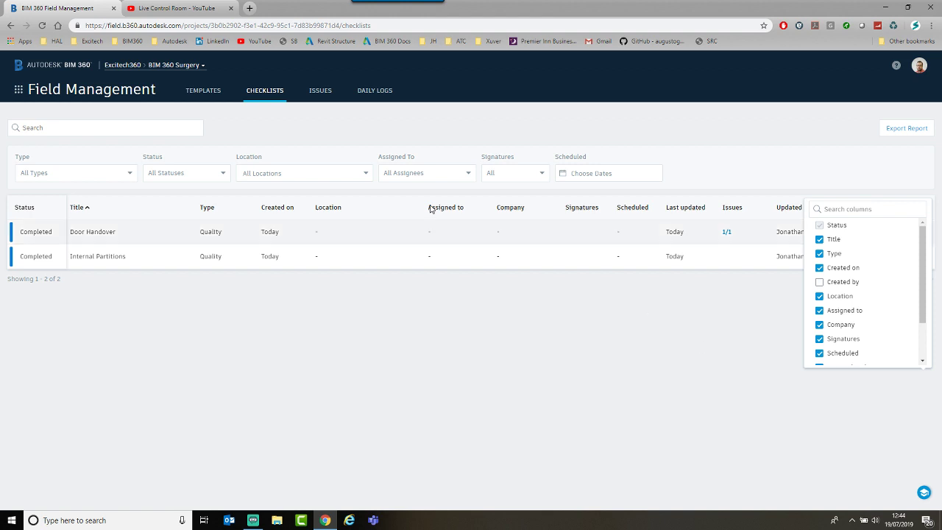
# - Review the published July 19, 2019 daily log through its notes and photos, and switch to the YouTube Live Control Room
pyautogui.click(387, 92)
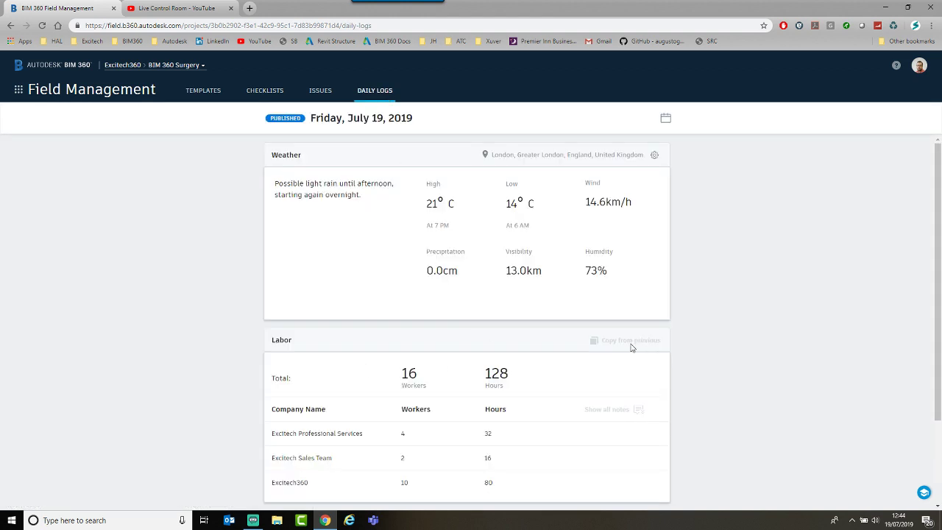
pyautogui.scroll(-2, 626, 349)
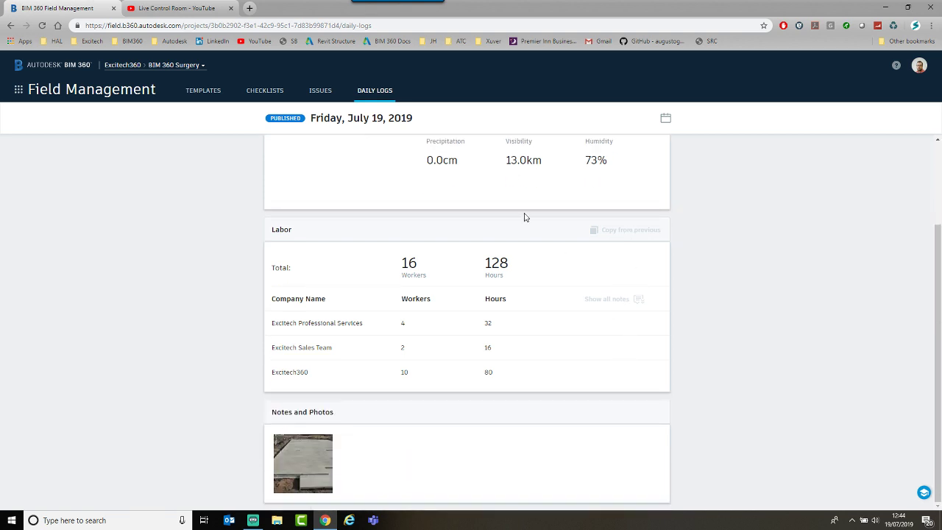
pyautogui.scroll(2, 346, 331)
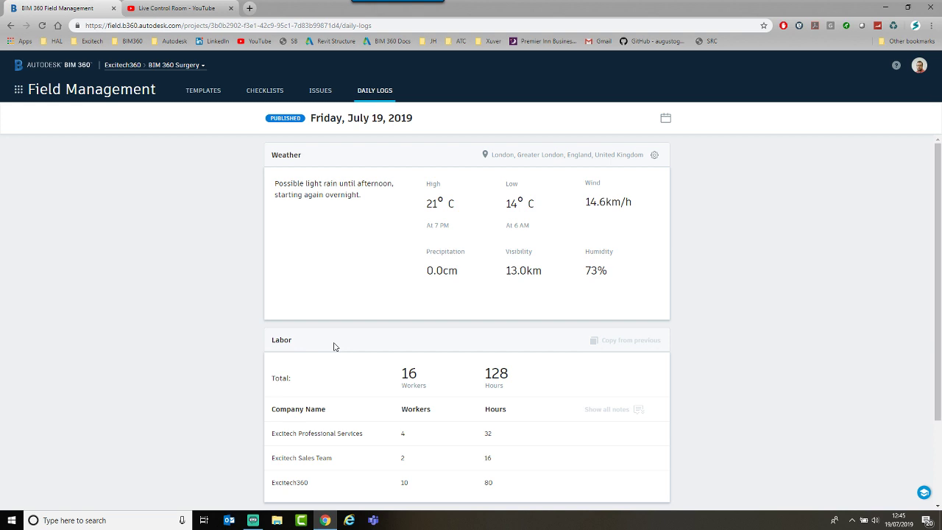
pyautogui.click(165, 7)
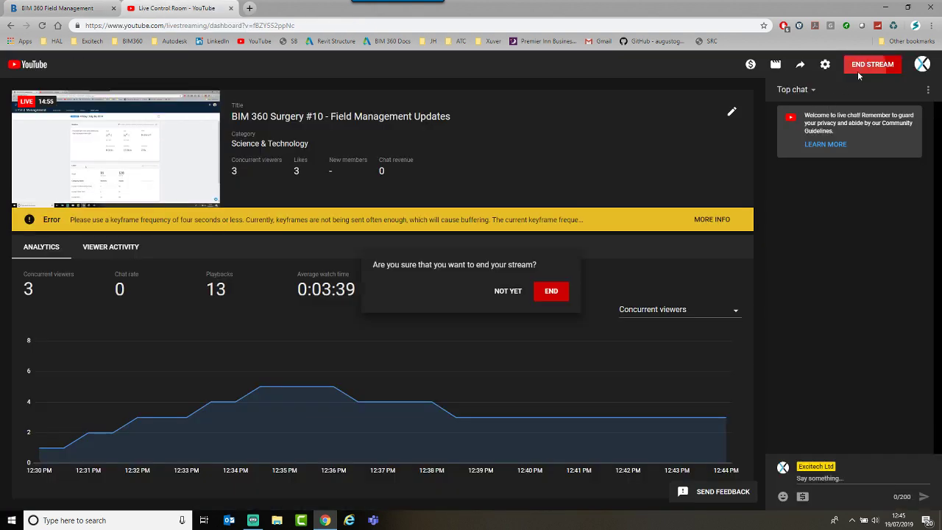